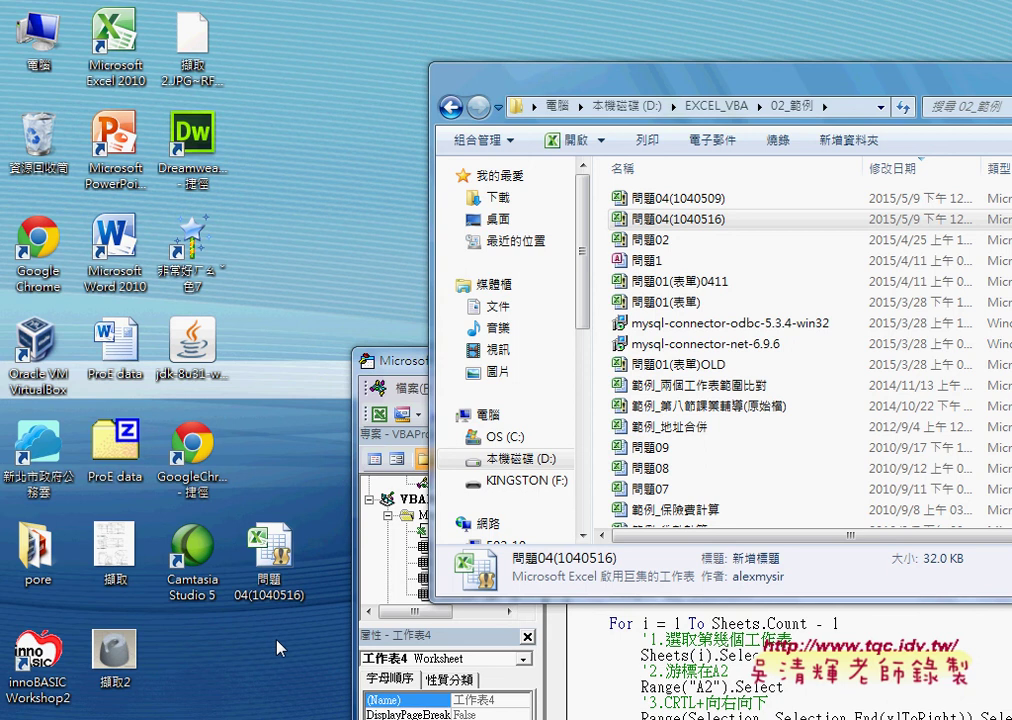
Select the 問題04(1040516) workbook on the desktop.
{"action": "left_click", "coordinate": [268, 565]}
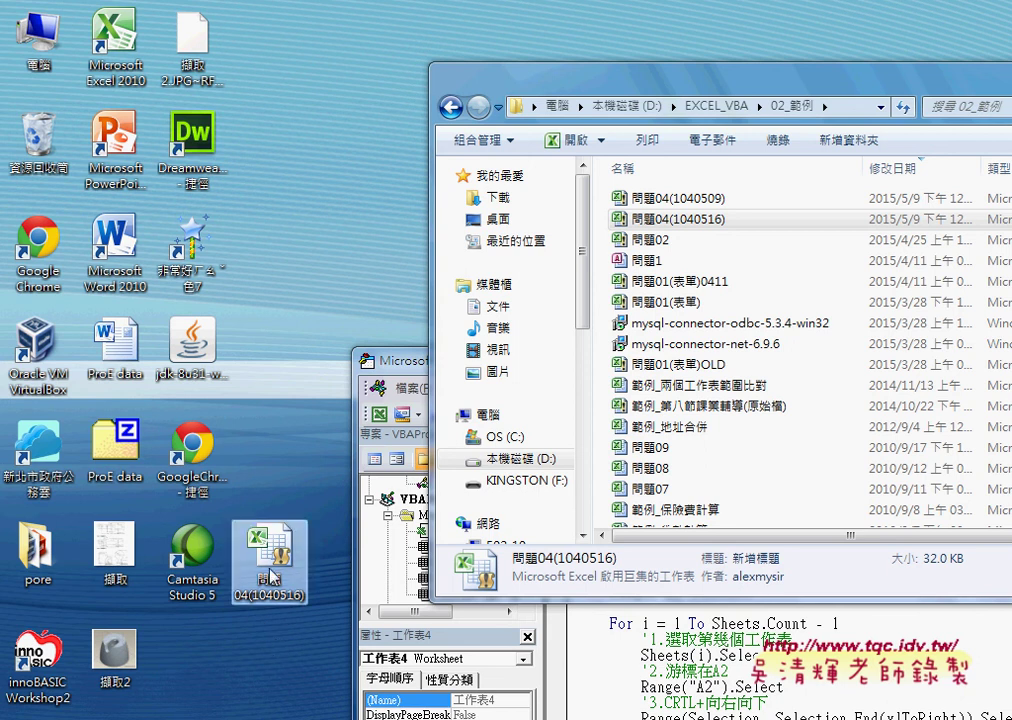
{"action": "mouse_move", "coordinate": [270, 548]}
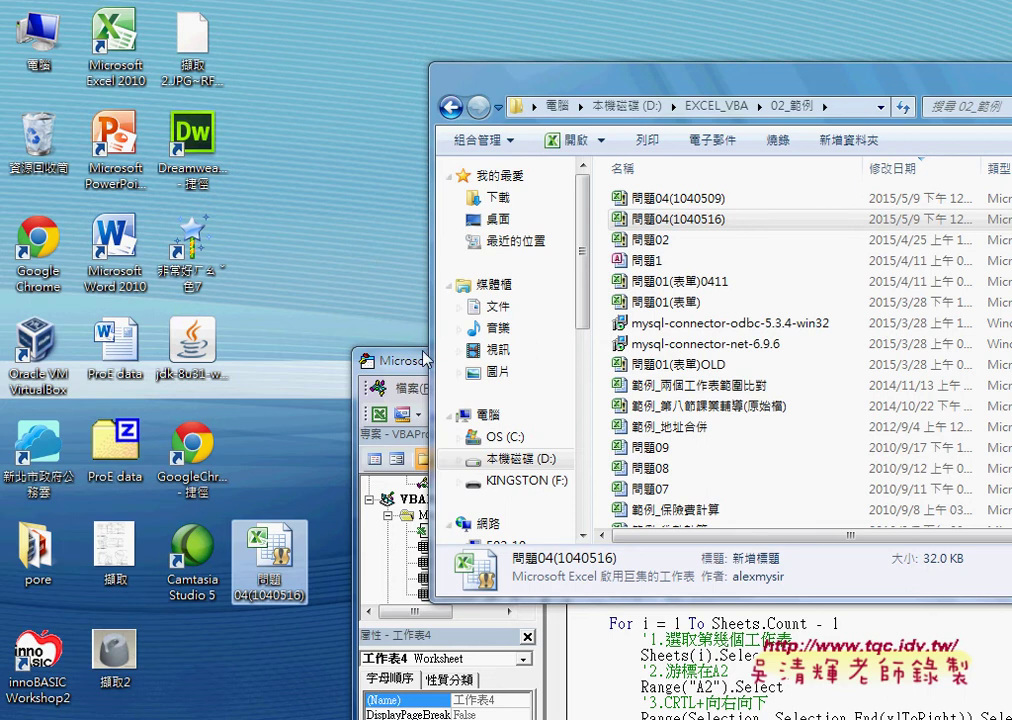
{"action": "mouse_move", "coordinate": [285, 575]}
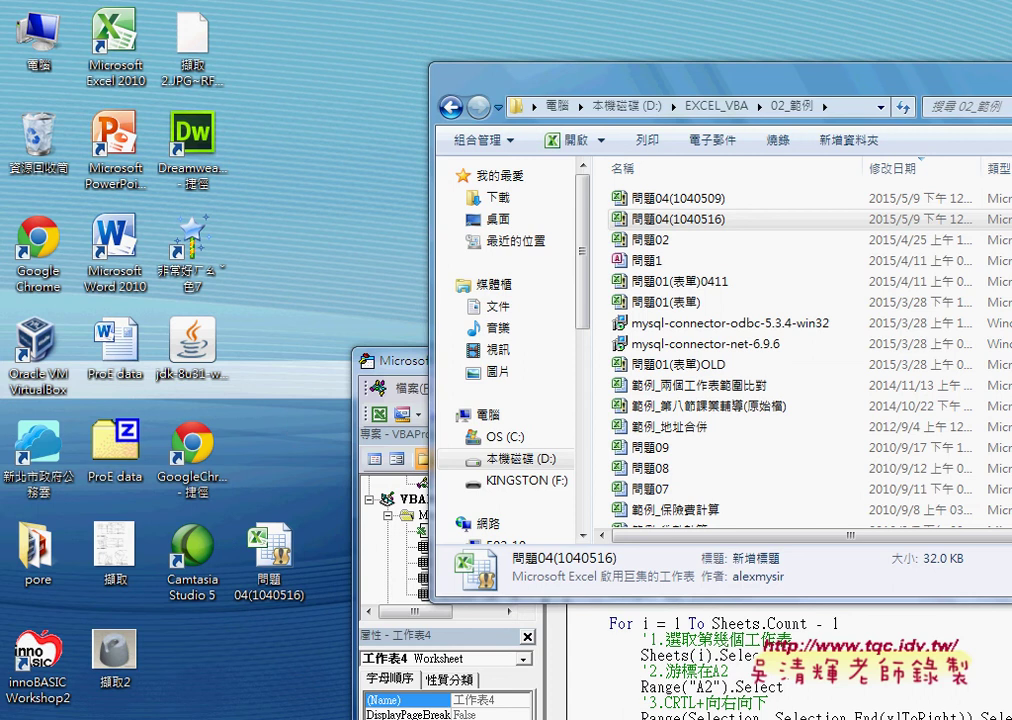
Browse All Programs in the Start menu, expanding Microsoft Office, then close the menu.
{"action": "key", "text": "super"}
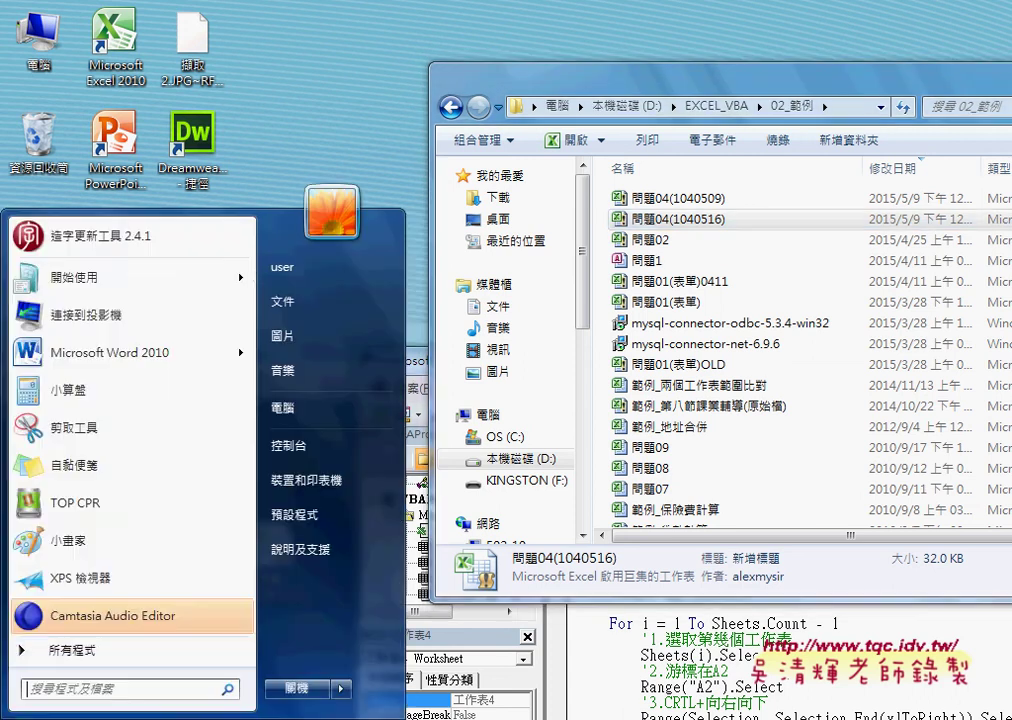
{"action": "left_click", "coordinate": [149, 655]}
{"action": "left_click_drag", "start_coordinate": [248, 475], "coordinate": [247, 568]}
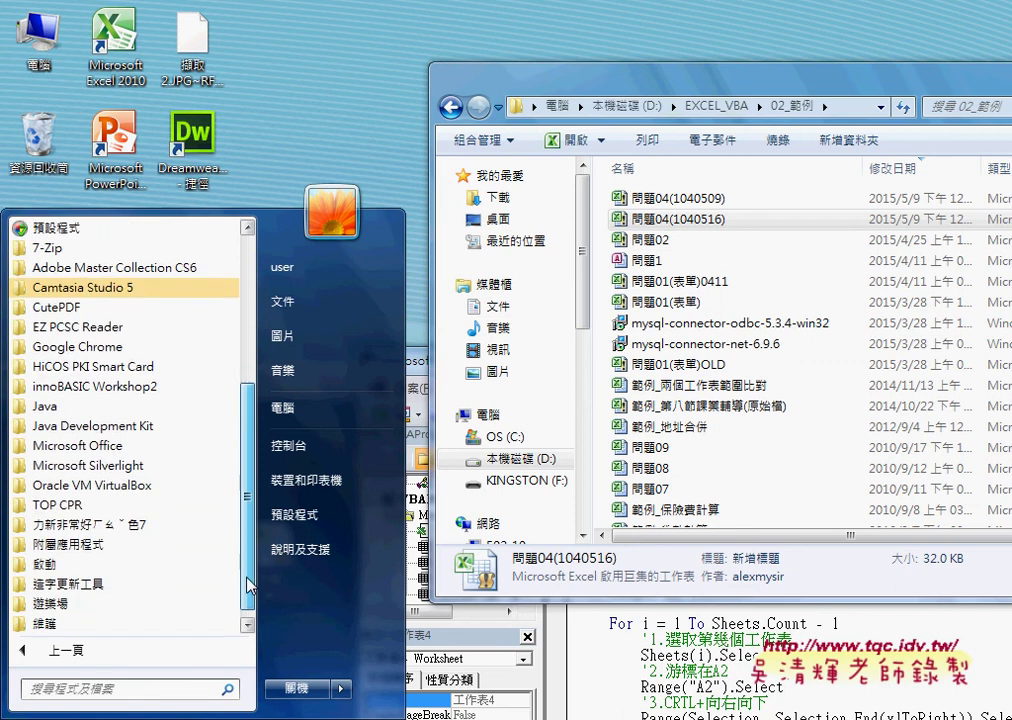
{"action": "left_click", "coordinate": [197, 448]}
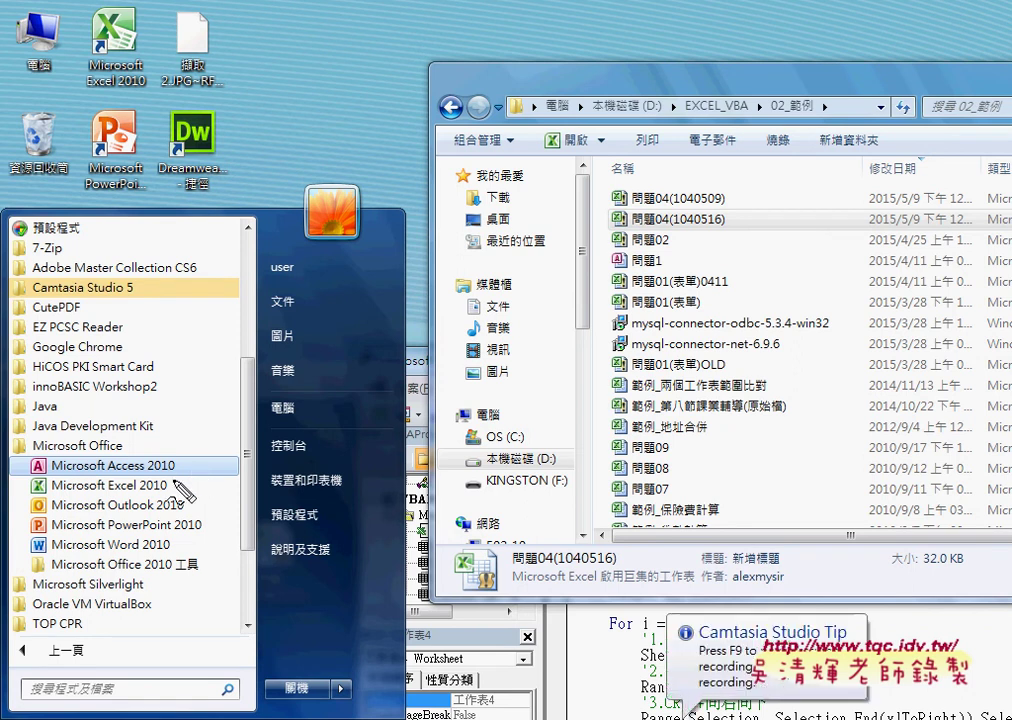
{"action": "mouse_move", "coordinate": [172, 484]}
{"action": "left_mouse_down"}
{"action": "mouse_move", "coordinate": [22, 478]}
{"action": "mouse_move", "coordinate": [198, 470]}
{"action": "left_mouse_up"}
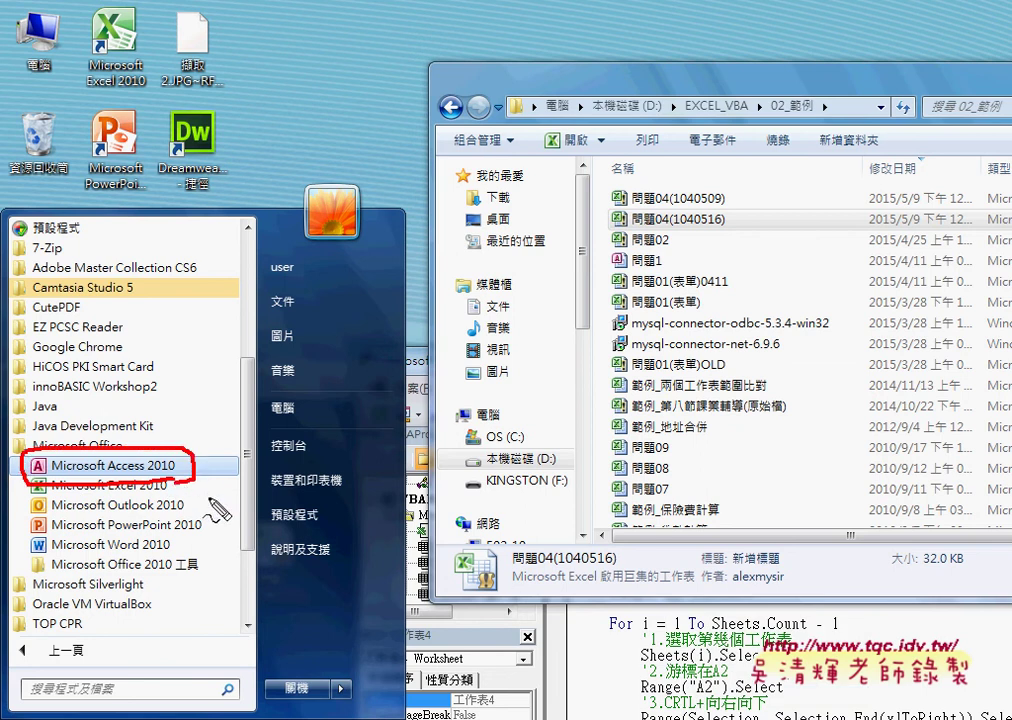
{"action": "left_click_drag", "start_coordinate": [275, 528], "coordinate": [207, 482]}
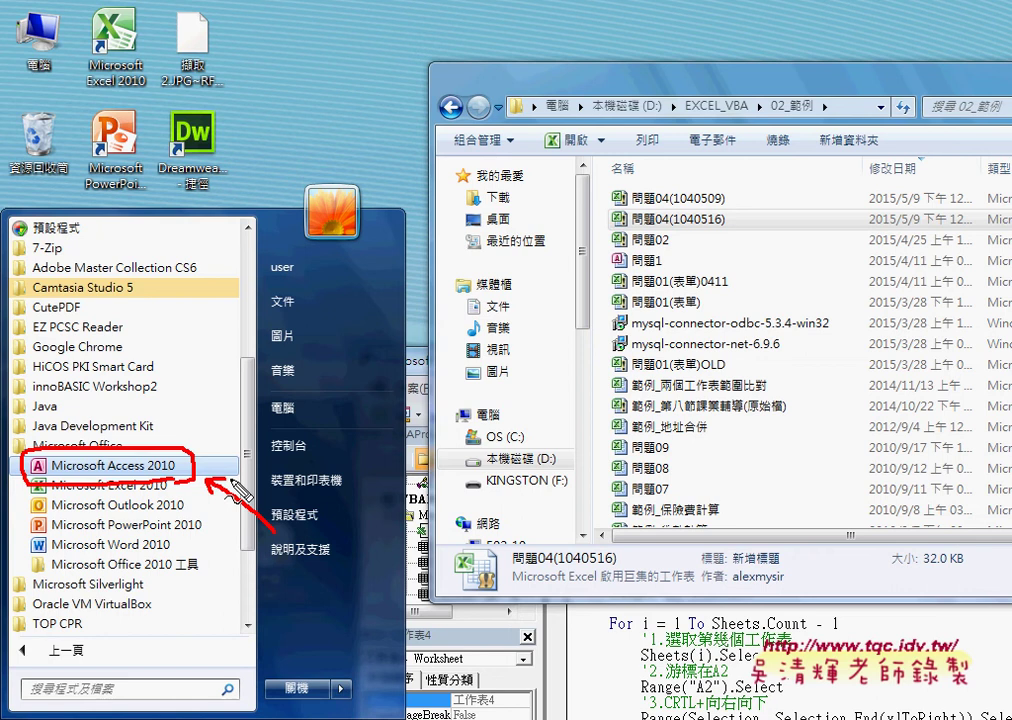
{"action": "key", "text": "Escape"}
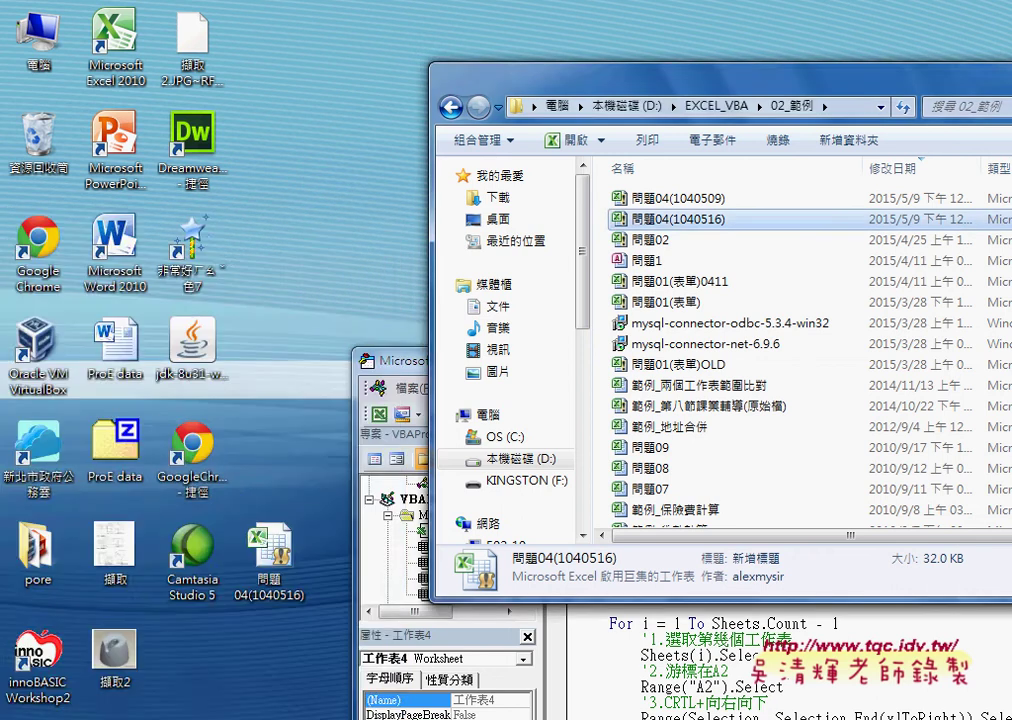
Reopen All Programs and expand the Microsoft Office folder.
{"action": "key", "text": "super"}
{"action": "left_click", "coordinate": [127, 657]}
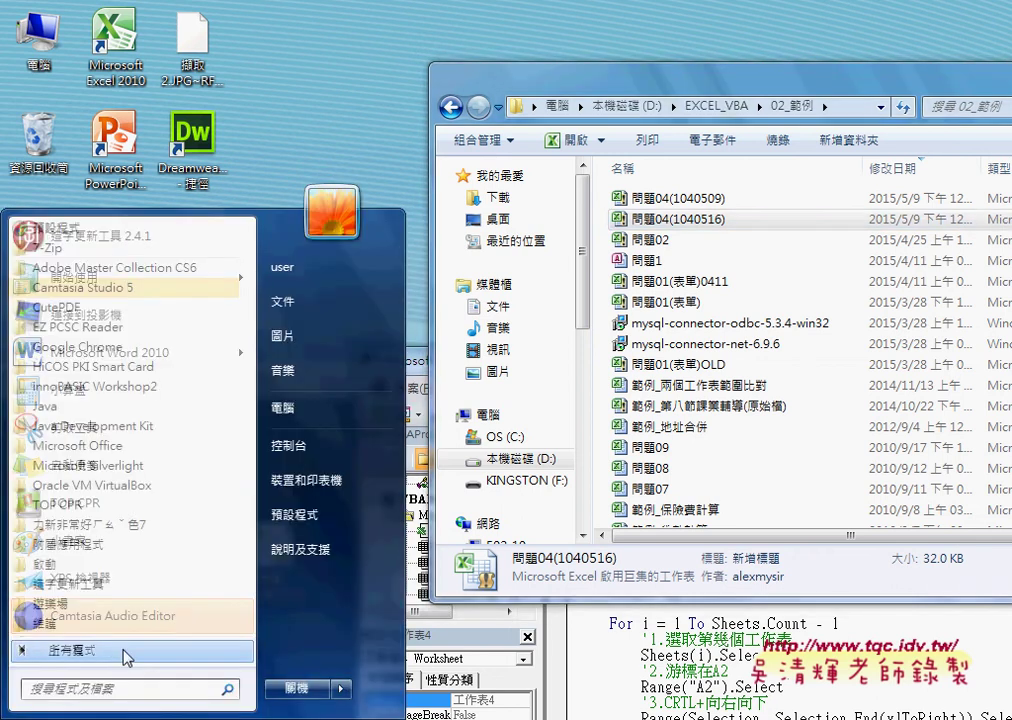
{"action": "left_click", "coordinate": [200, 450]}
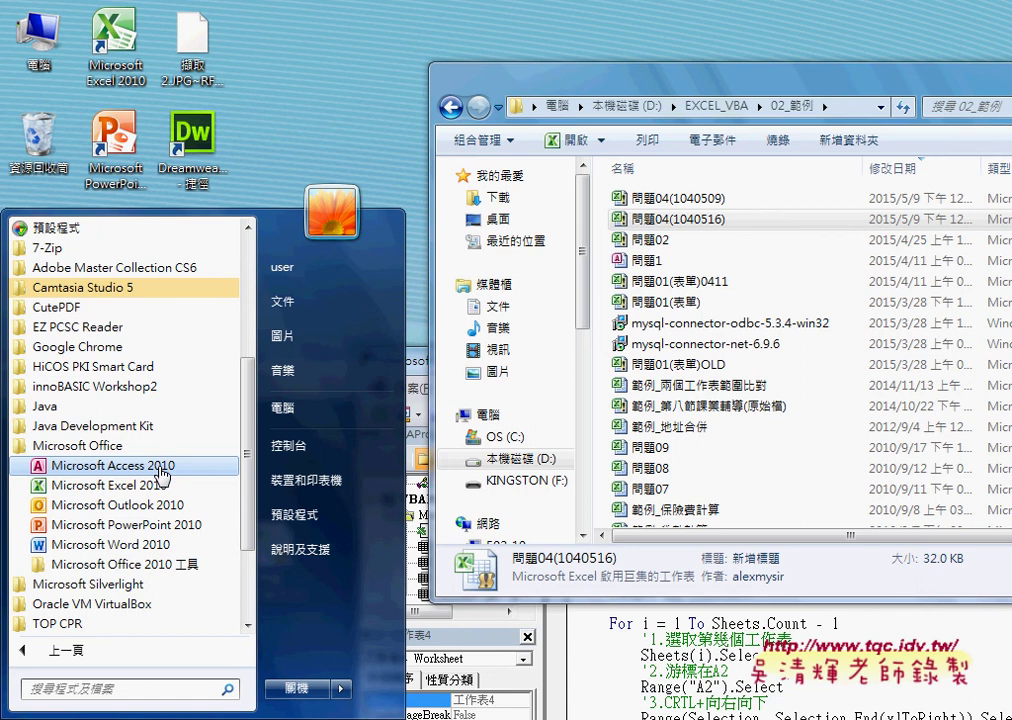
Launch Access 2010 and name the new blank database 問題04, saved on the Desktop.
{"action": "left_click", "coordinate": [160, 467]}
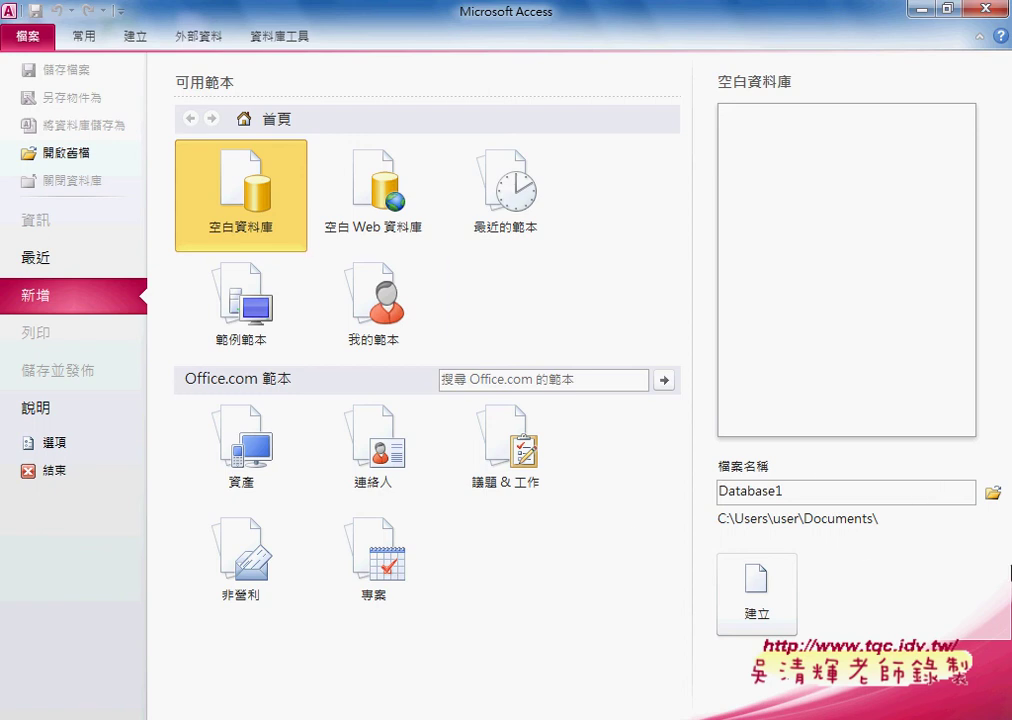
{"action": "left_click", "coordinate": [990, 494]}
{"action": "left_click", "coordinate": [85, 210]}
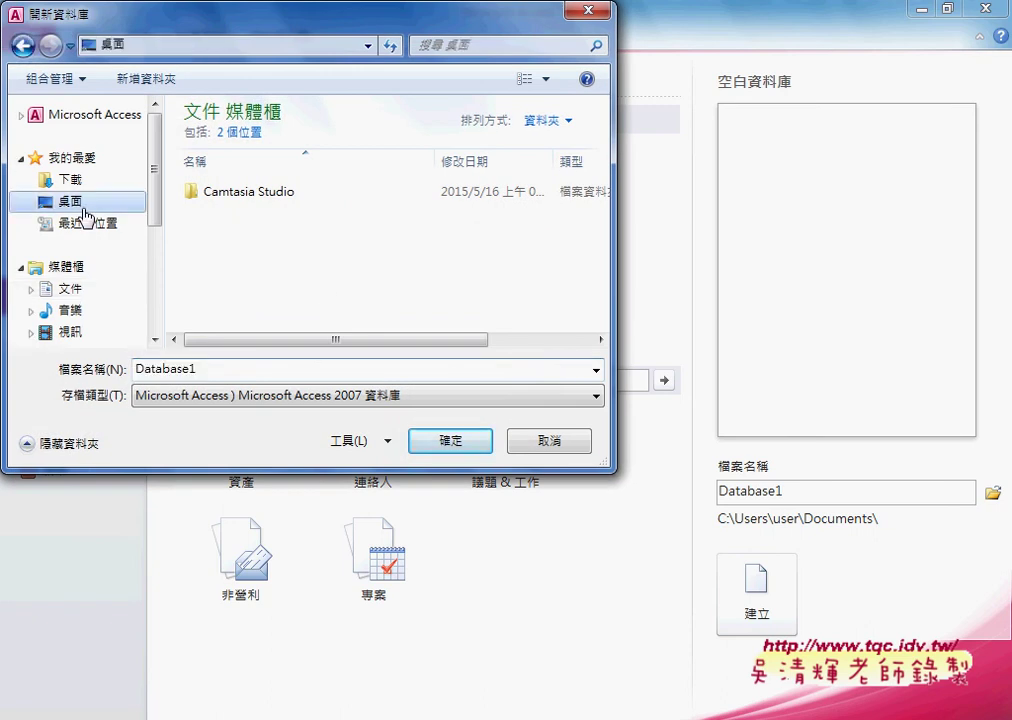
{"action": "scroll", "coordinate": [597, 274], "scroll_direction": "down", "scroll_amount": 2}
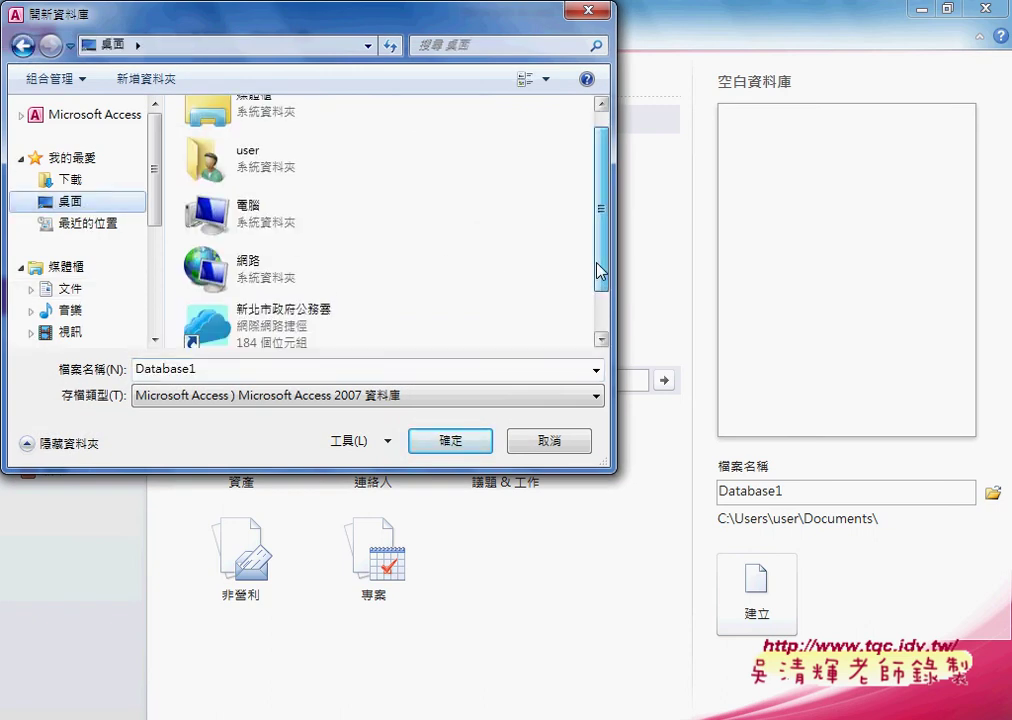
{"action": "left_click", "coordinate": [125, 370]}
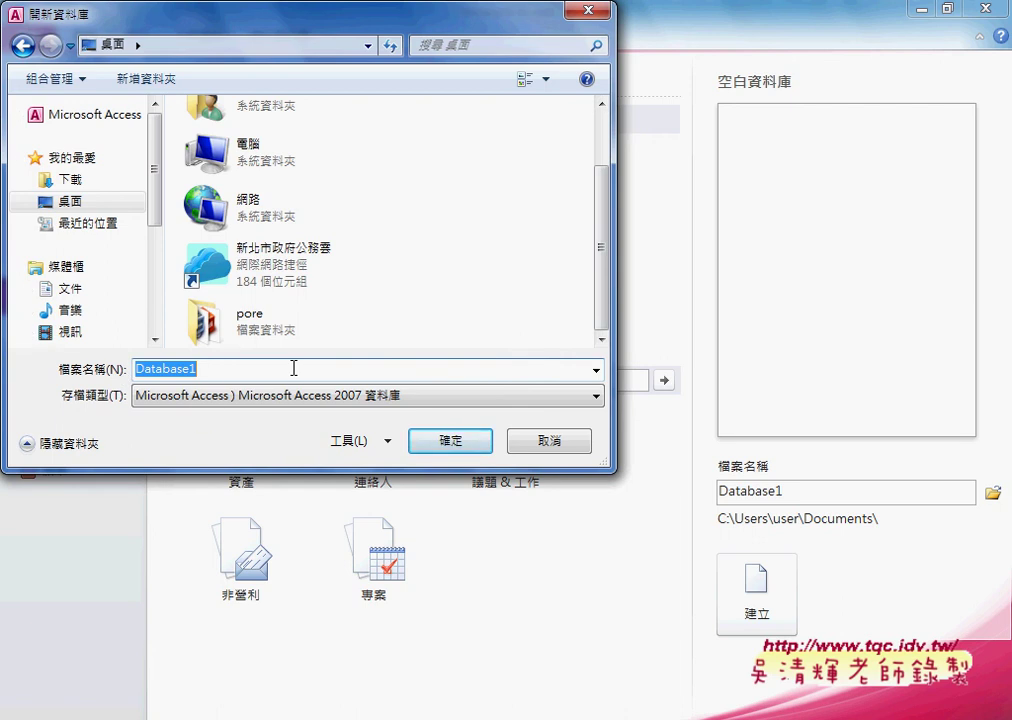
{"action": "type", "text": "問"}
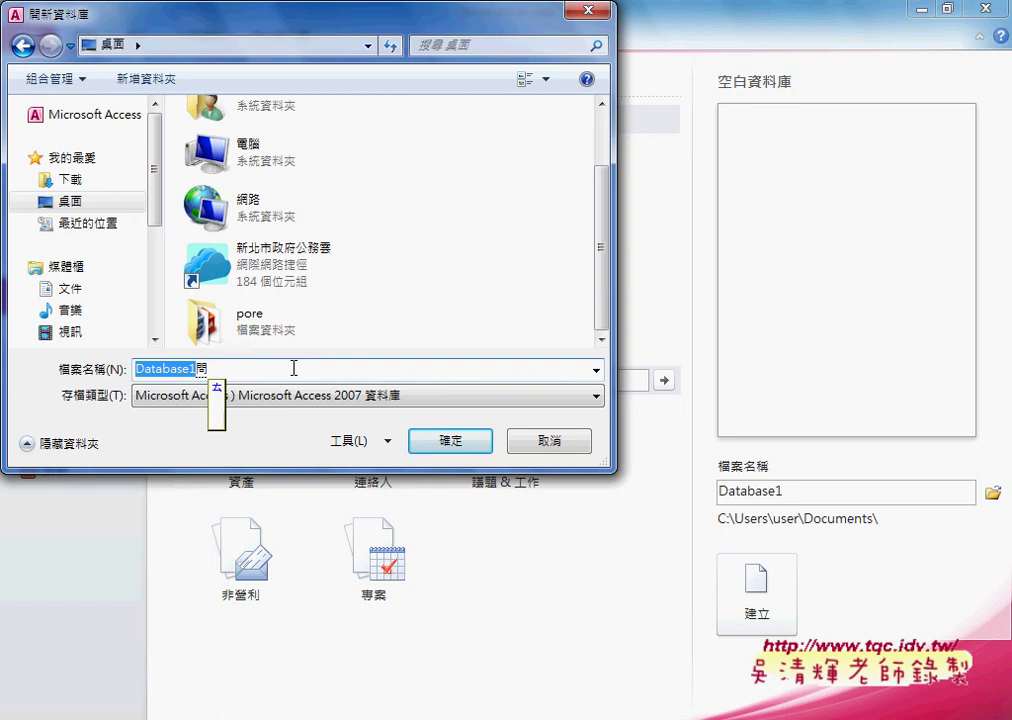
{"action": "type", "text": "題04"}
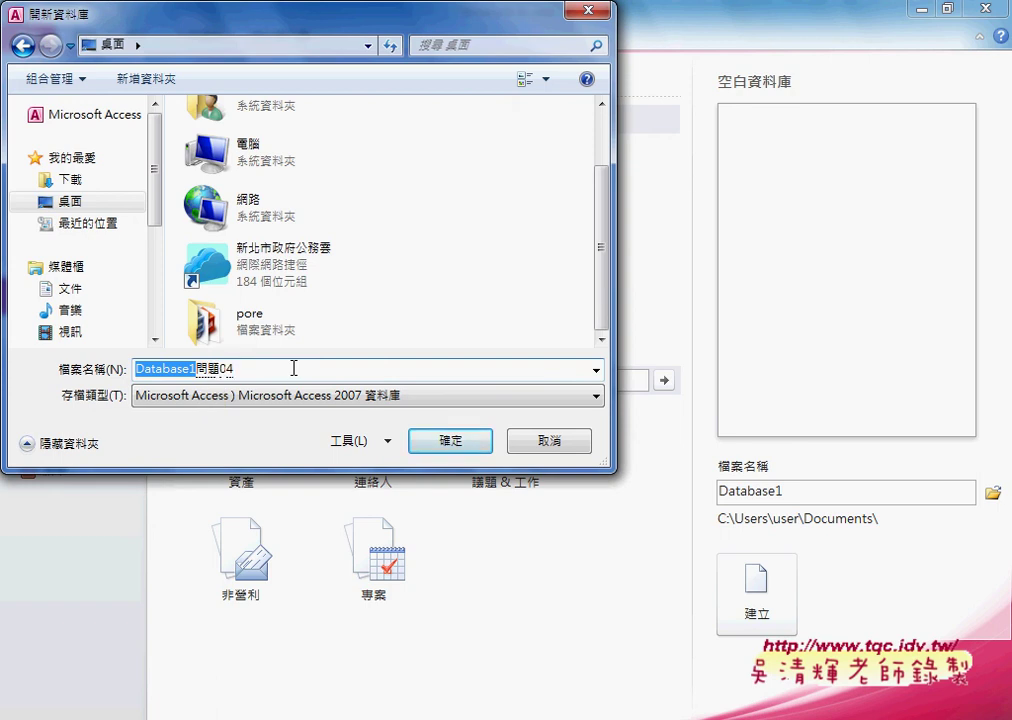
{"action": "key", "text": "Return"}
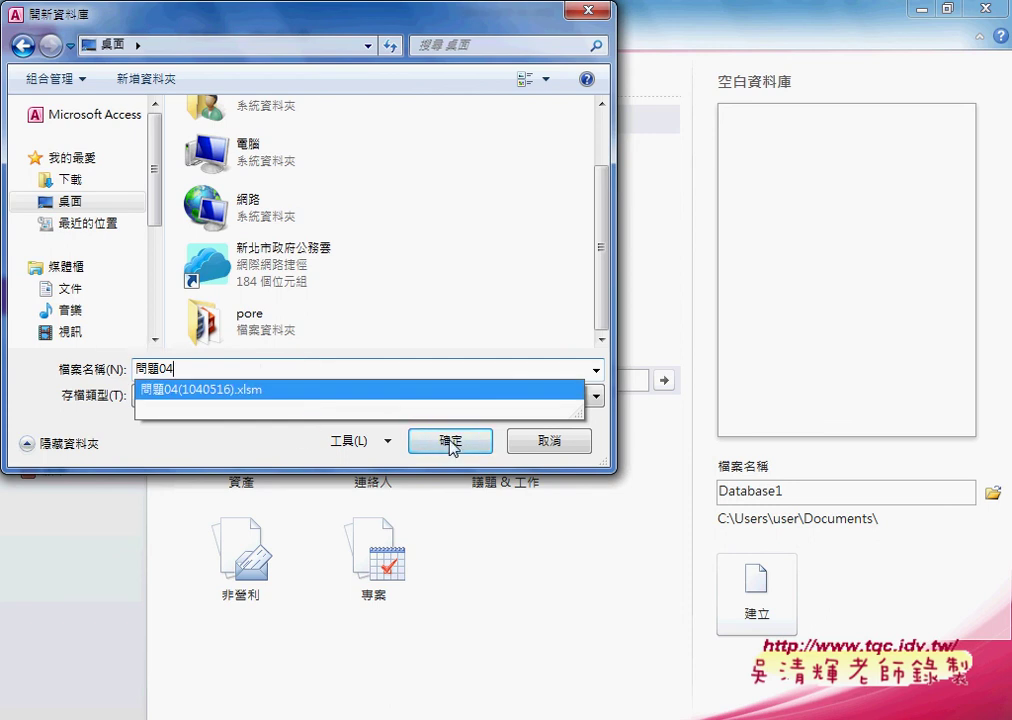
{"action": "left_click", "coordinate": [451, 446]}
{"action": "left_click", "coordinate": [451, 446]}
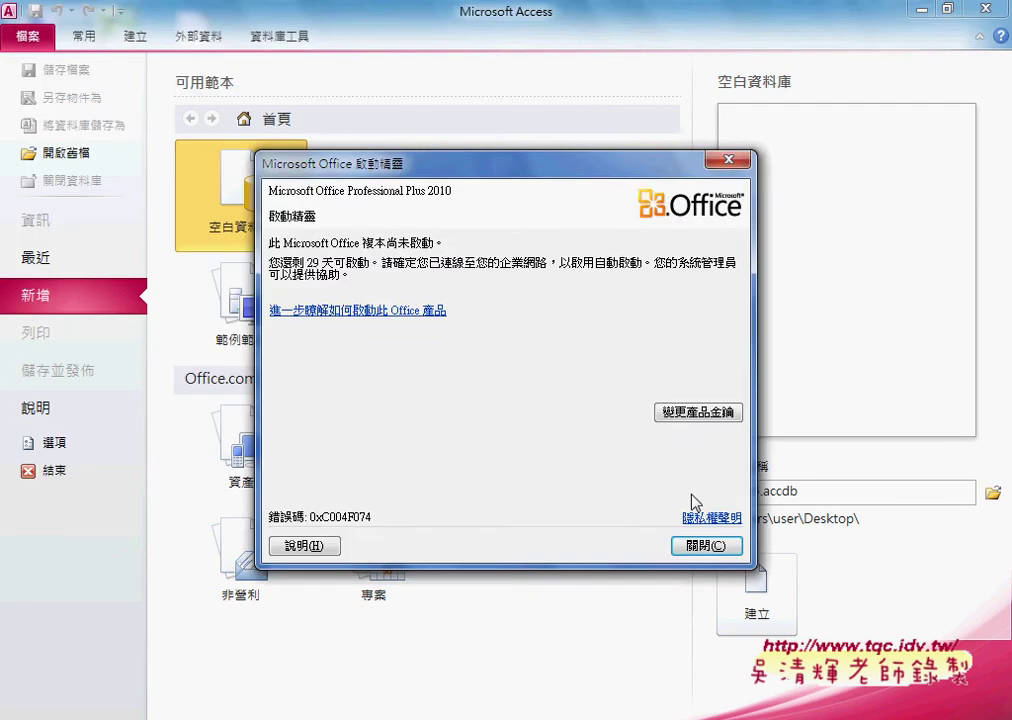
Dismiss the activation notice and create the 問題04.accdb database.
{"action": "left_click", "coordinate": [701, 547]}
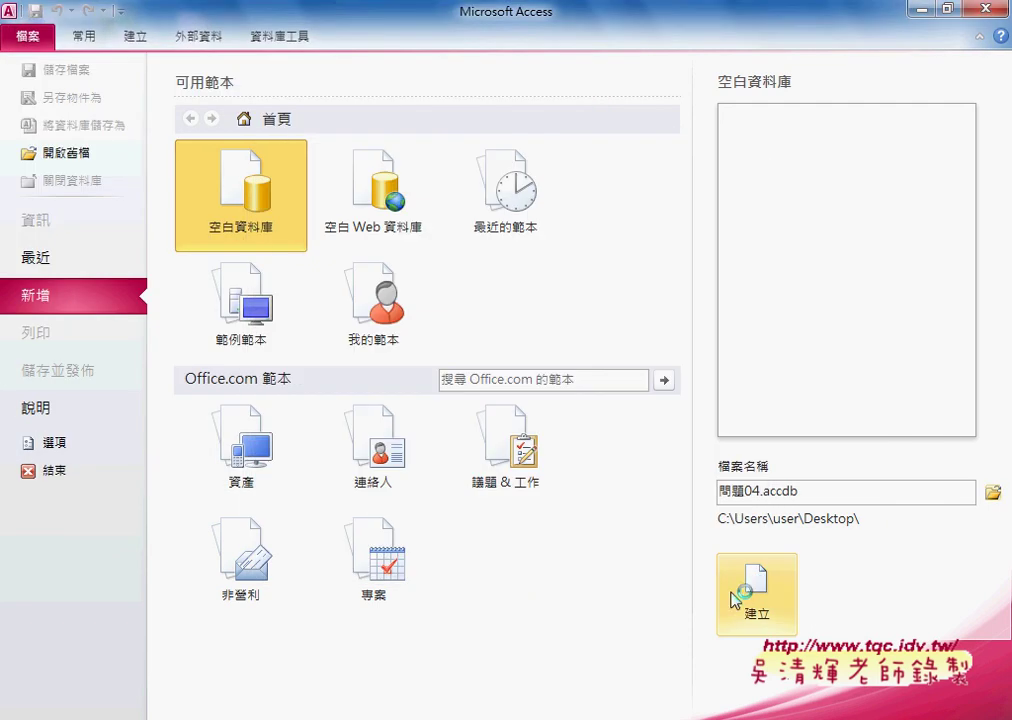
{"action": "double_click", "coordinate": [787, 492]}
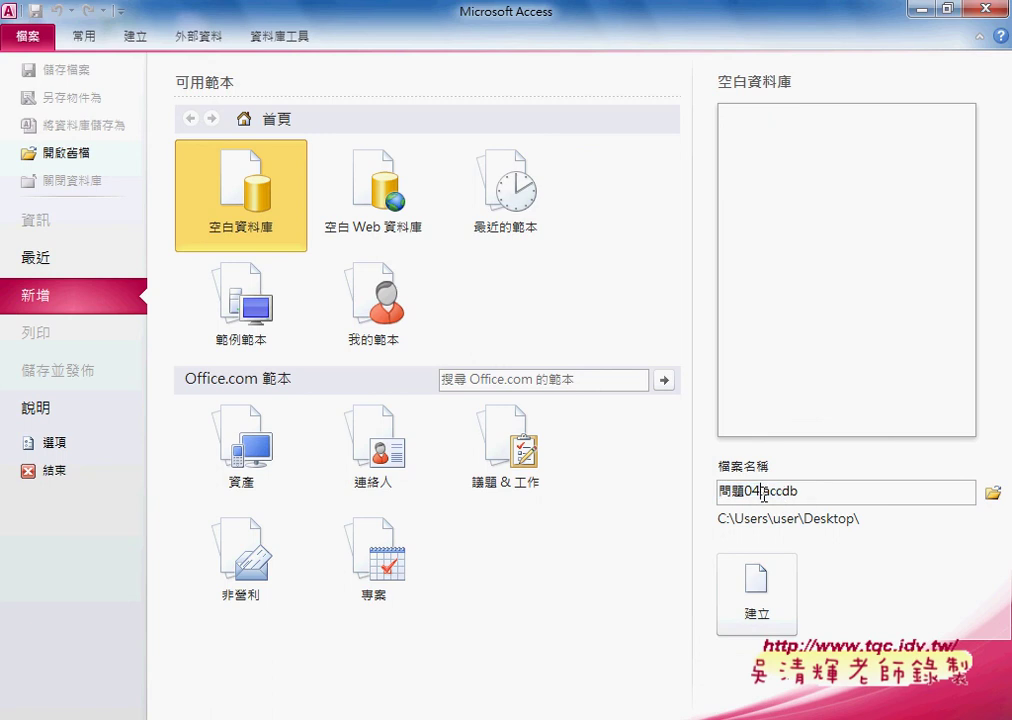
{"action": "left_click_drag", "start_coordinate": [761, 491], "coordinate": [812, 491]}
{"action": "left_click", "coordinate": [757, 592]}
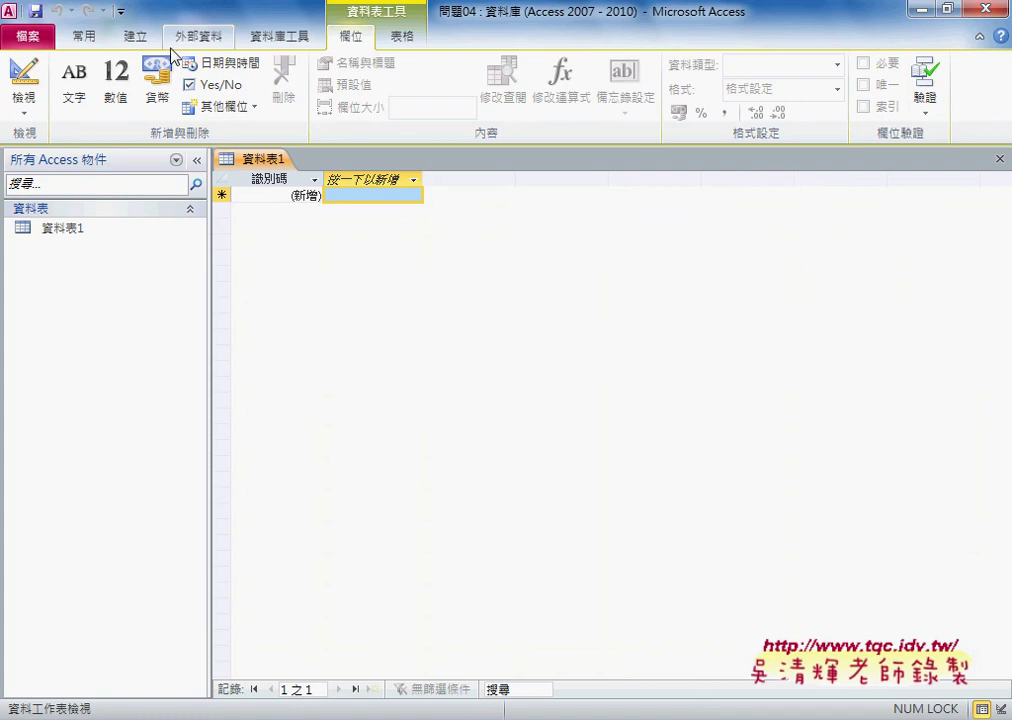
Start an Excel import of Desktop\問題04(1040516).xlsm into a new table.
{"action": "left_click", "coordinate": [195, 45]}
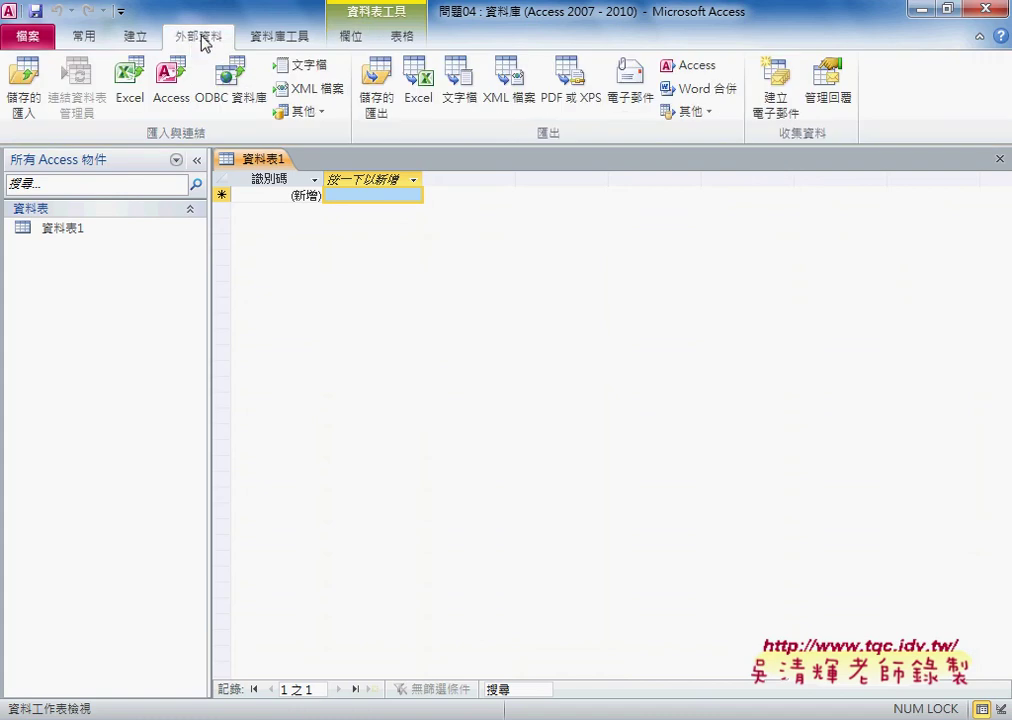
{"action": "left_click", "coordinate": [120, 95]}
{"action": "left_click", "coordinate": [776, 231]}
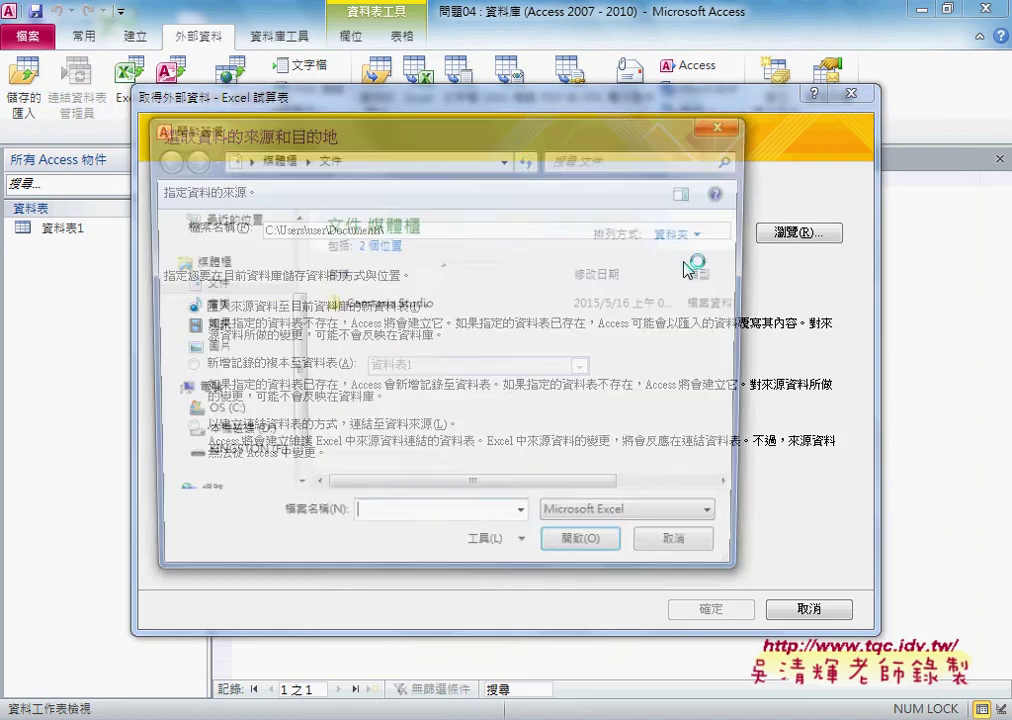
{"action": "left_click", "coordinate": [233, 315]}
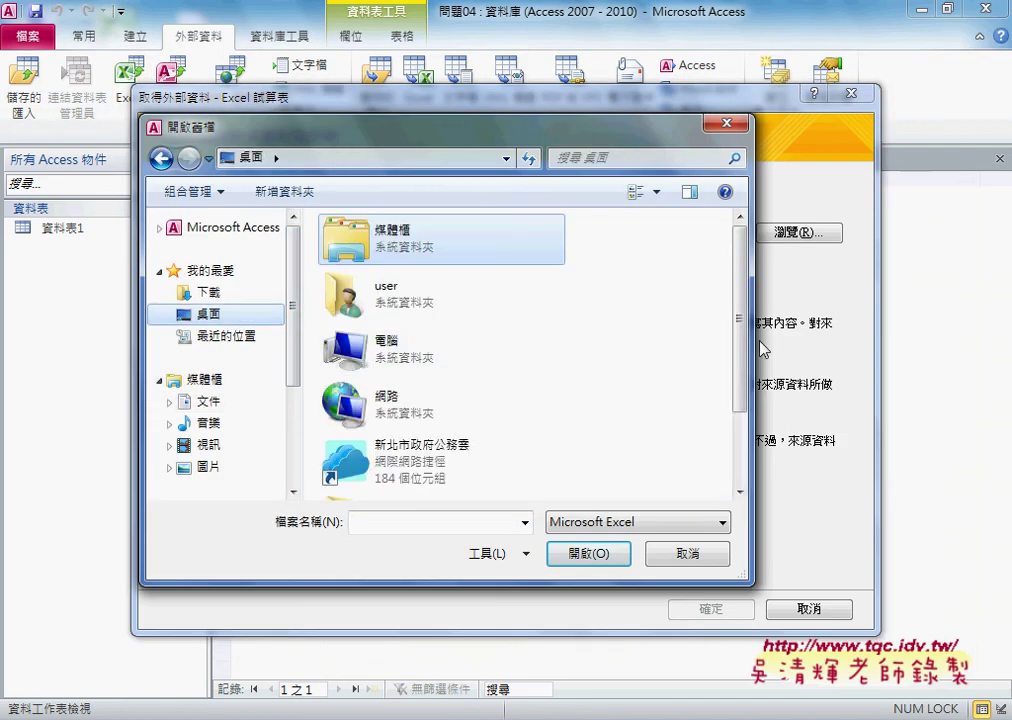
{"action": "left_click_drag", "start_coordinate": [741, 316], "coordinate": [742, 422]}
{"action": "left_click", "coordinate": [506, 480]}
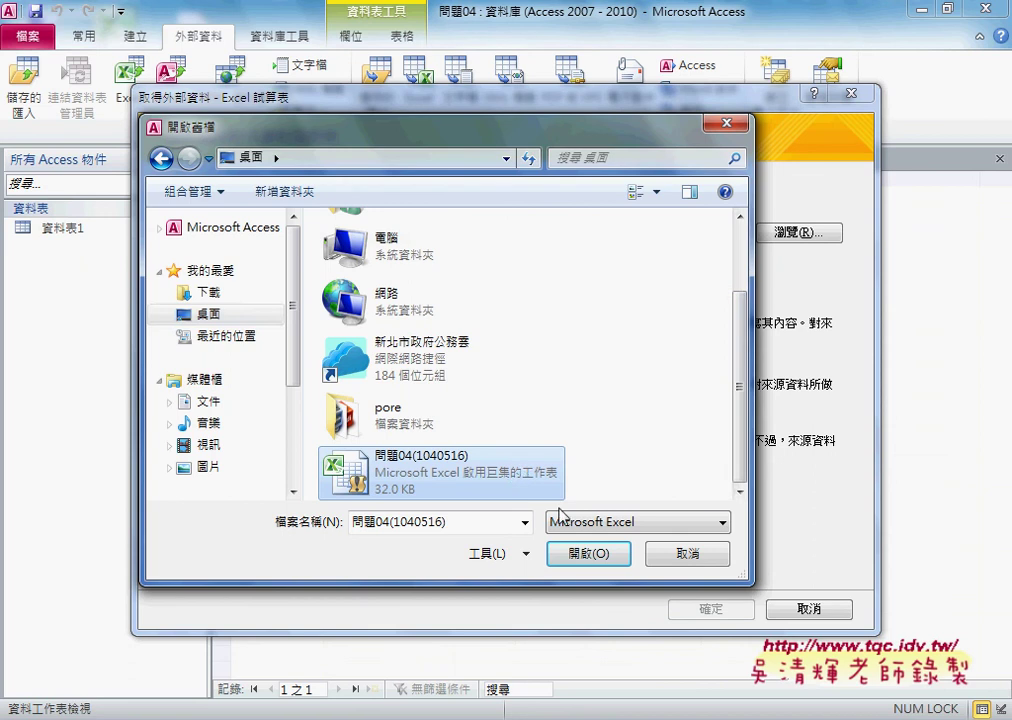
{"action": "left_click", "coordinate": [586, 553]}
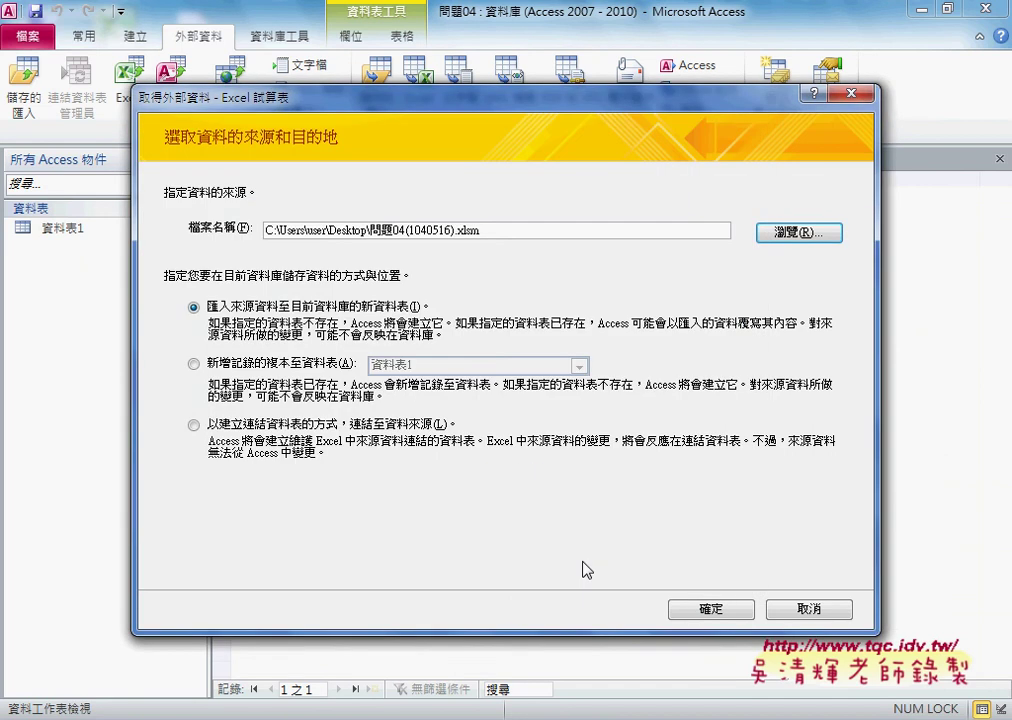
{"action": "left_click", "coordinate": [711, 609]}
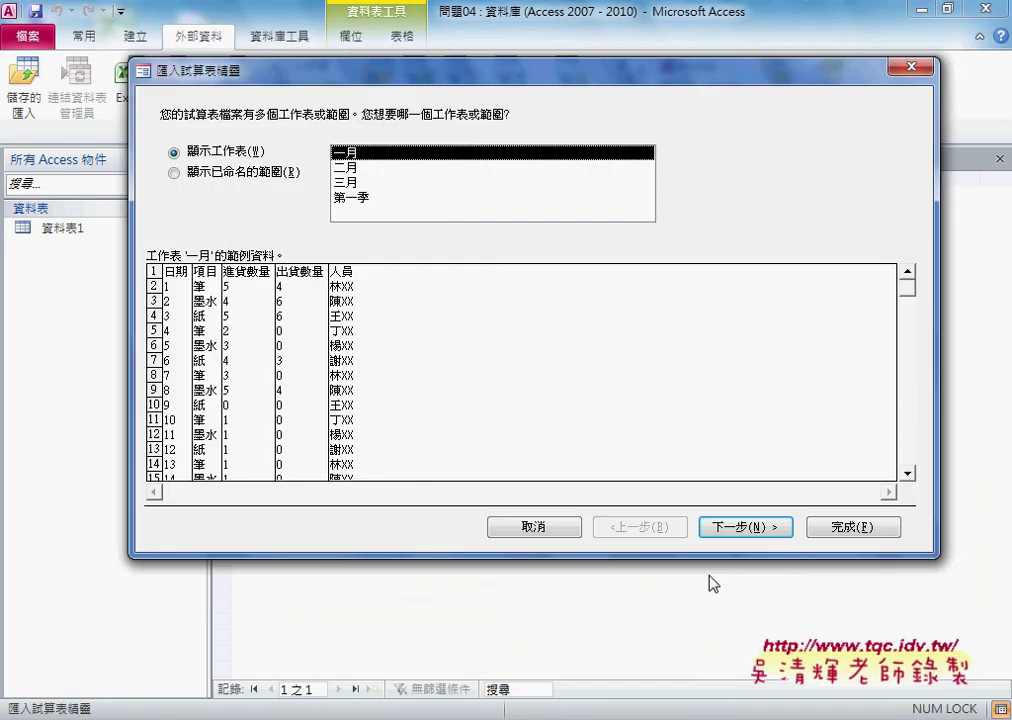
Preview the worksheets, choose 一月, and use its first row as field names.
{"action": "left_click", "coordinate": [350, 169]}
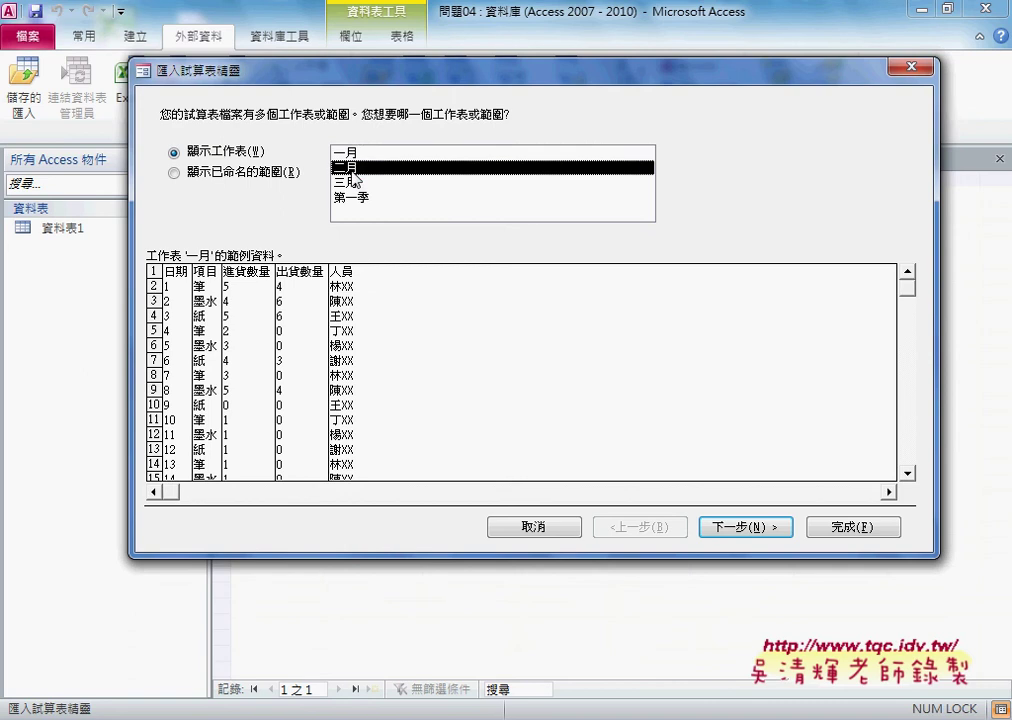
{"action": "left_click", "coordinate": [352, 183]}
{"action": "left_click", "coordinate": [355, 198]}
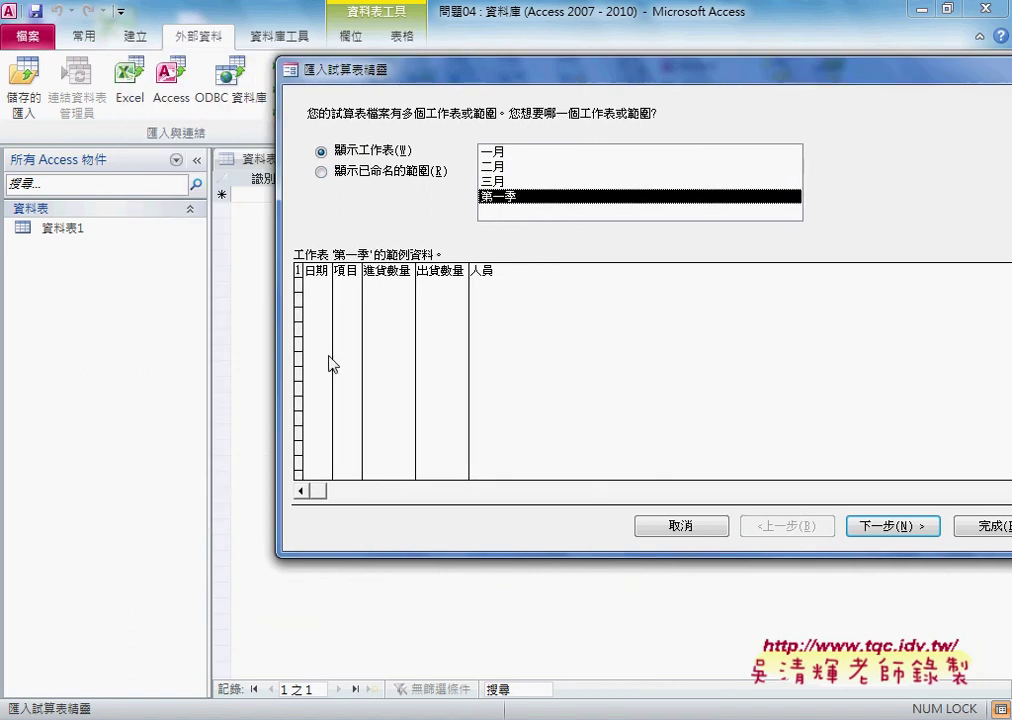
{"action": "left_click", "coordinate": [503, 151]}
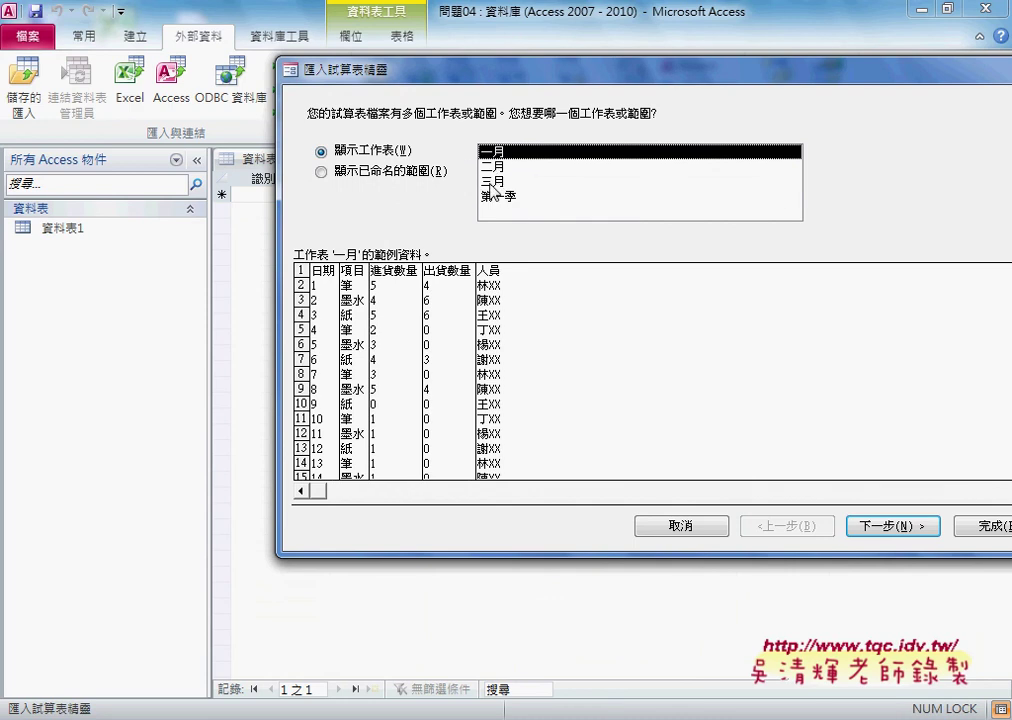
{"action": "left_click", "coordinate": [908, 532]}
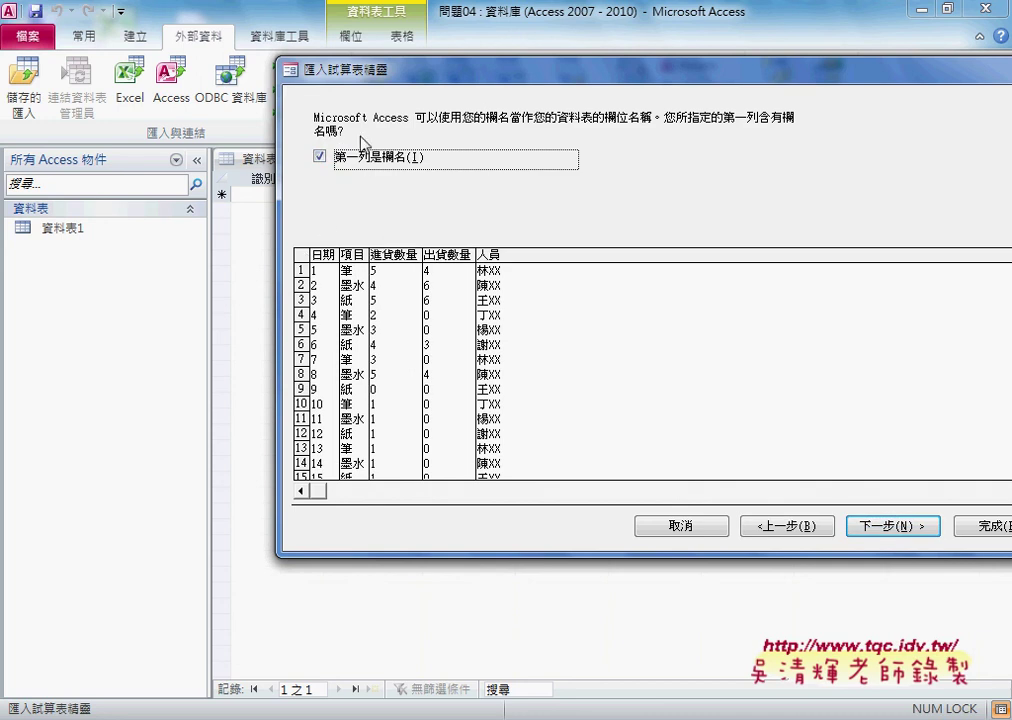
{"action": "left_click", "coordinate": [875, 530]}
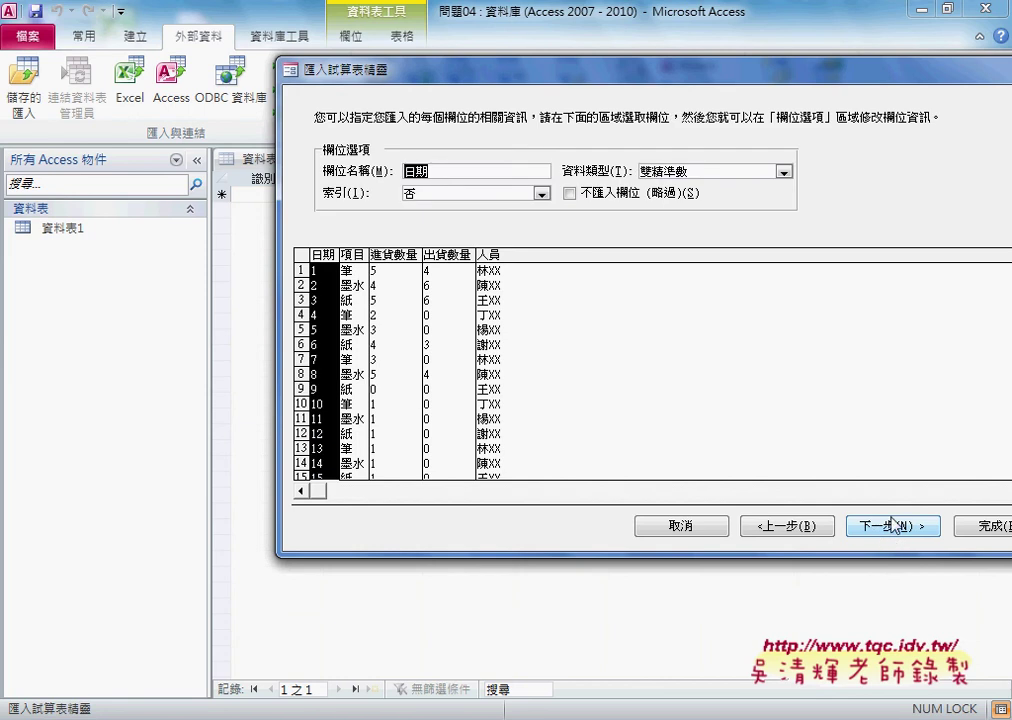
Inspect each field's settings and show the data type options for 出貨數量.
{"action": "left_click", "coordinate": [238, 295]}
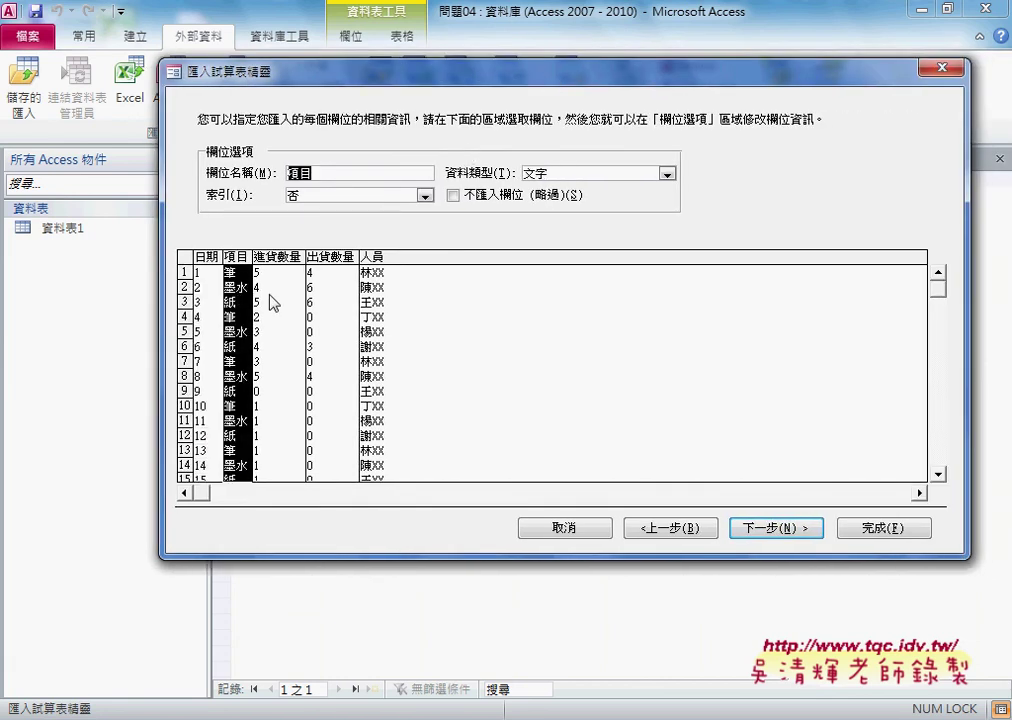
{"action": "left_click", "coordinate": [268, 298]}
{"action": "left_click", "coordinate": [340, 308]}
{"action": "left_click", "coordinate": [393, 333]}
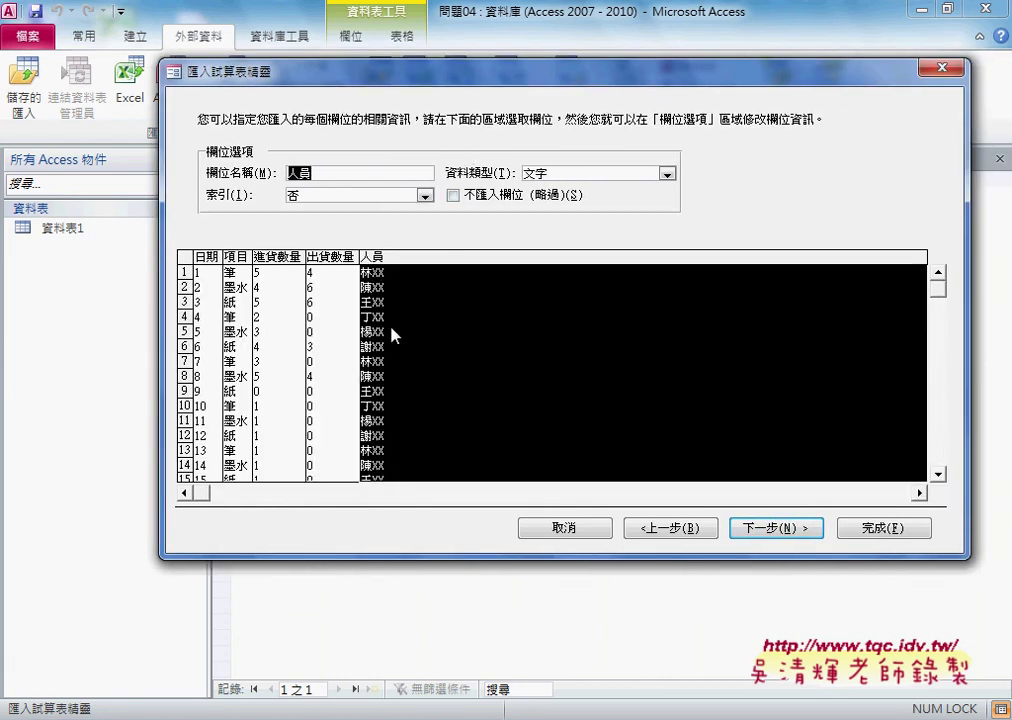
{"action": "left_click", "coordinate": [340, 297]}
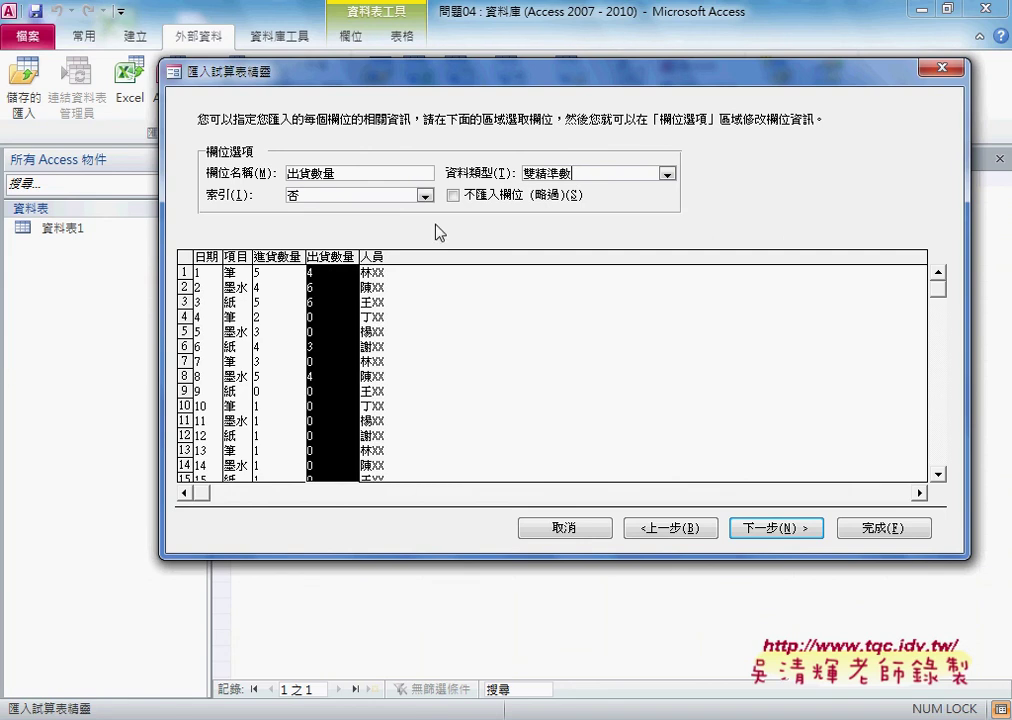
{"action": "left_click", "coordinate": [666, 174]}
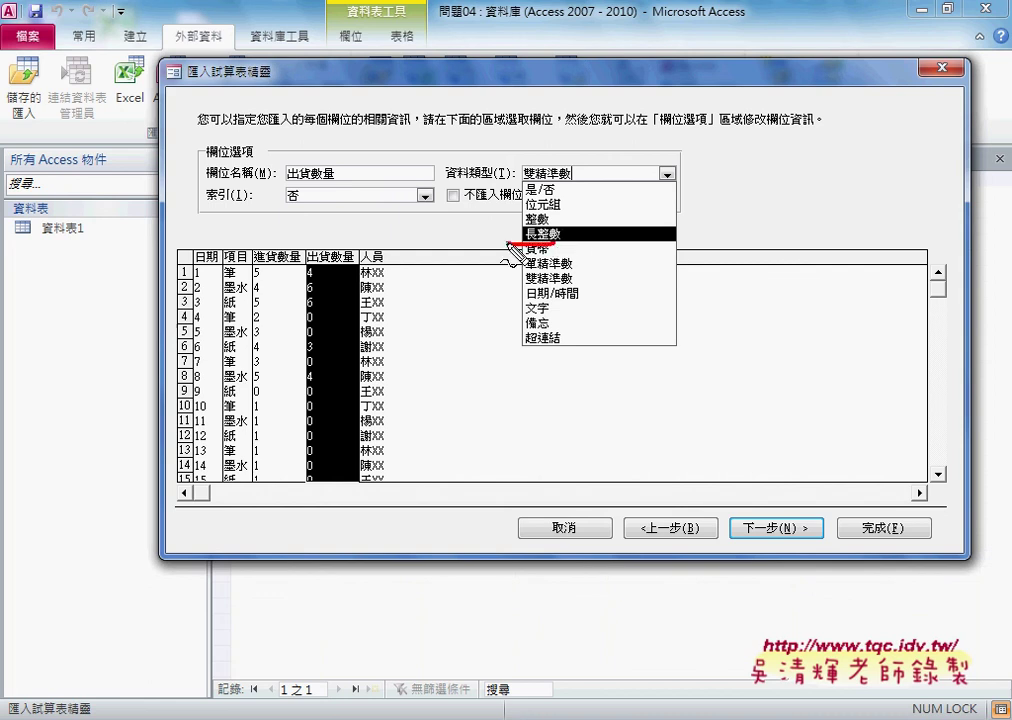
Annotate the data types 長整數, 雙精準數, 整數 and 文字 (note 128), then close the list.
{"action": "left_click_drag", "start_coordinate": [548, 226], "coordinate": [520, 243]}
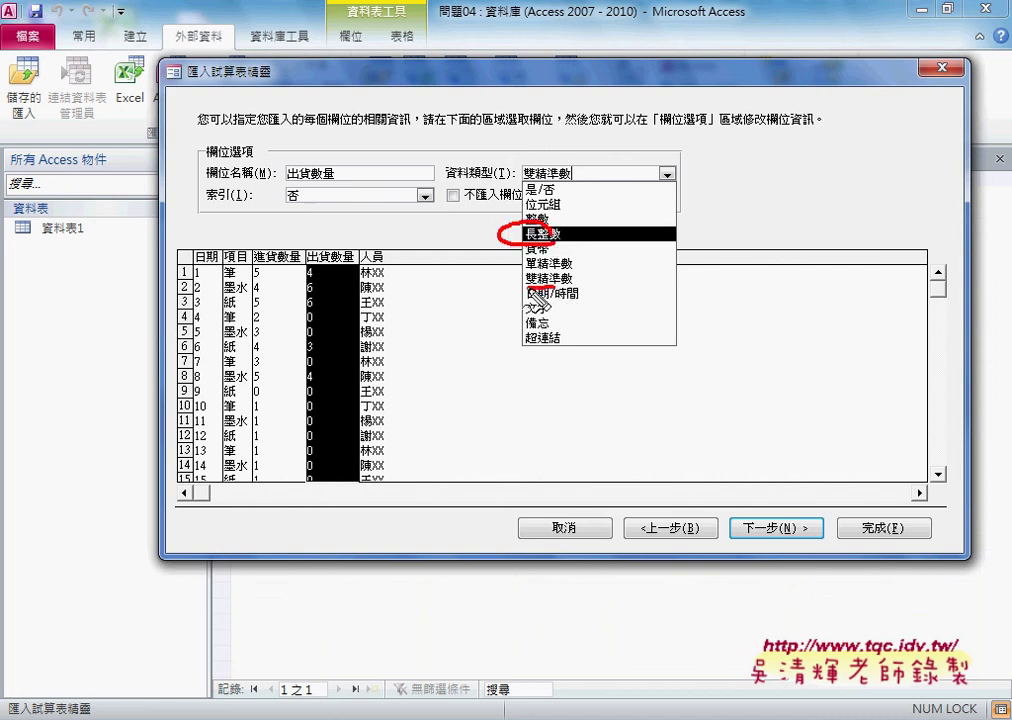
{"action": "left_click_drag", "start_coordinate": [583, 271], "coordinate": [572, 288]}
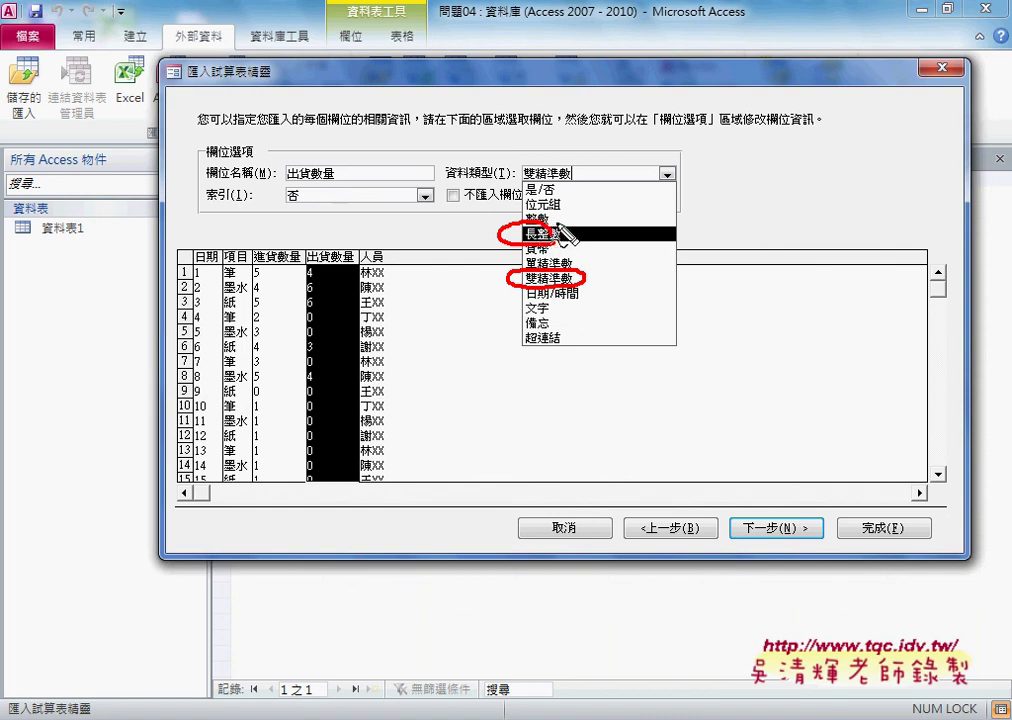
{"action": "left_click_drag", "start_coordinate": [545, 207], "coordinate": [522, 222]}
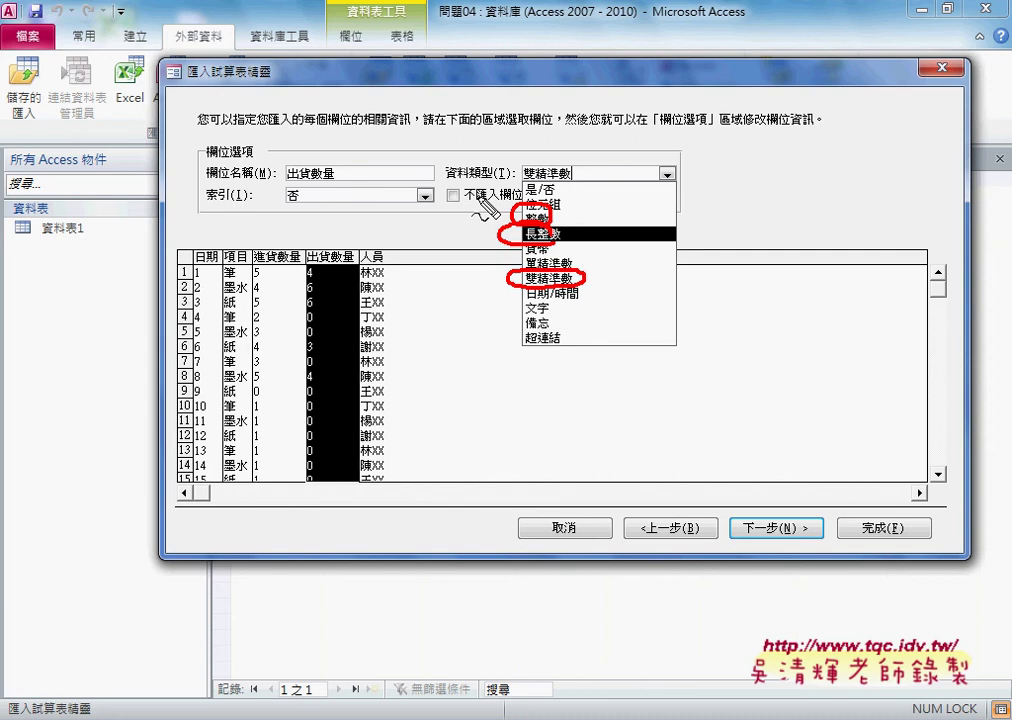
{"action": "left_click_drag", "start_coordinate": [441, 212], "coordinate": [514, 212]}
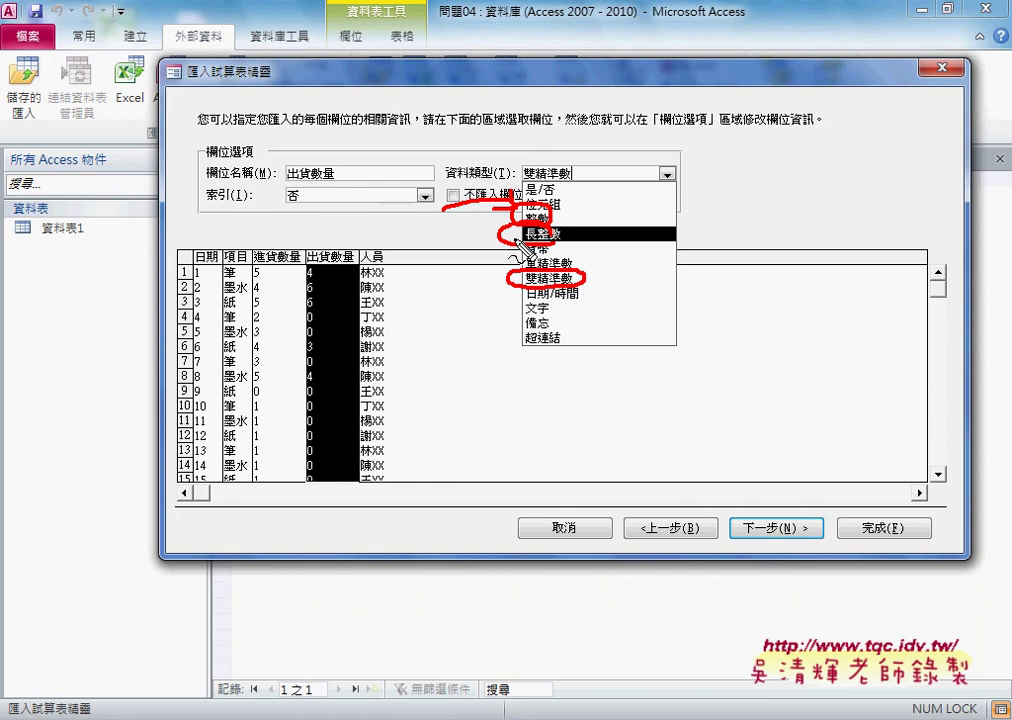
{"action": "left_click_drag", "start_coordinate": [527, 314], "coordinate": [550, 314]}
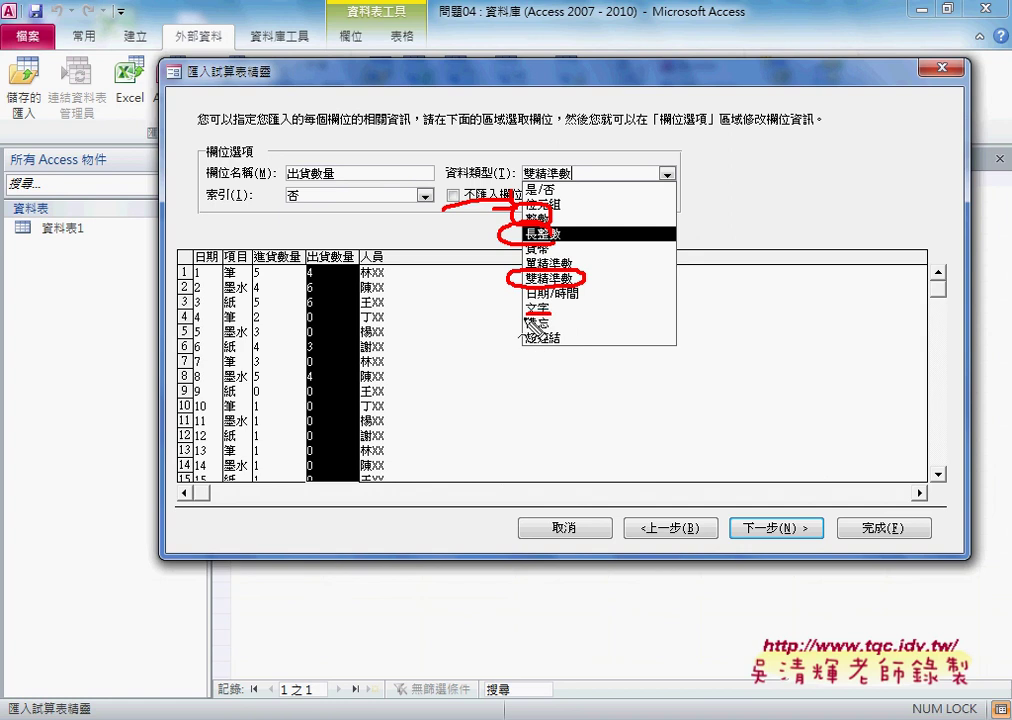
{"action": "left_click_drag", "start_coordinate": [524, 304], "coordinate": [524, 314]}
{"action": "mouse_move", "coordinate": [607, 302]}
{"action": "left_mouse_down"}
{"action": "mouse_move", "coordinate": [607, 322]}
{"action": "mouse_move", "coordinate": [646, 320]}
{"action": "mouse_move", "coordinate": [668, 296]}
{"action": "left_mouse_up"}
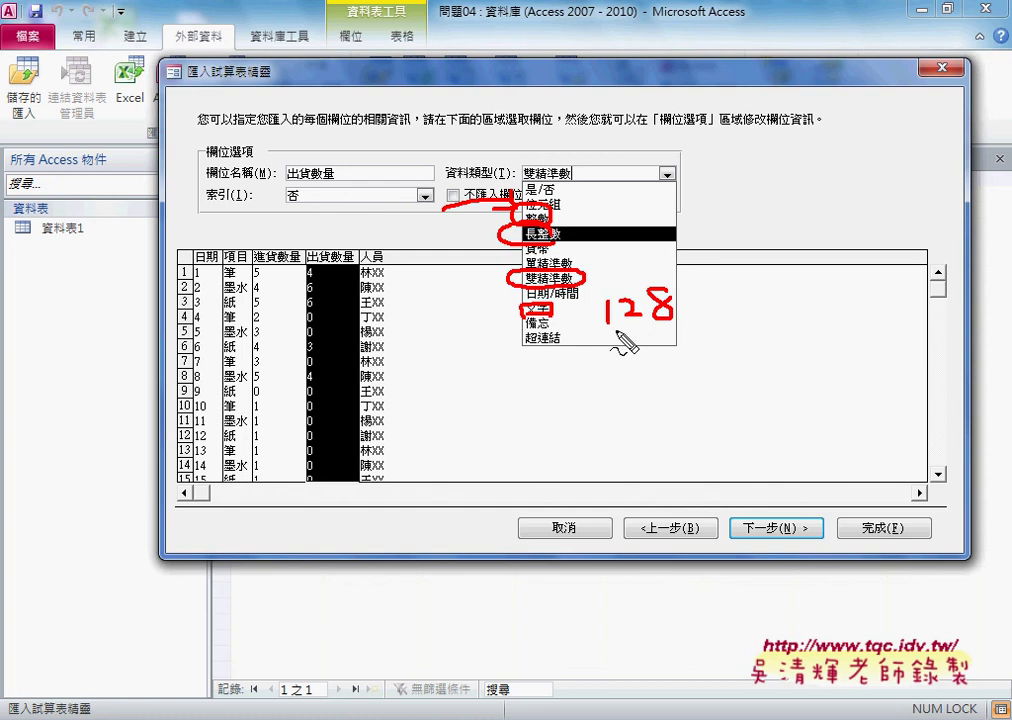
{"action": "left_click_drag", "start_coordinate": [603, 324], "coordinate": [684, 322]}
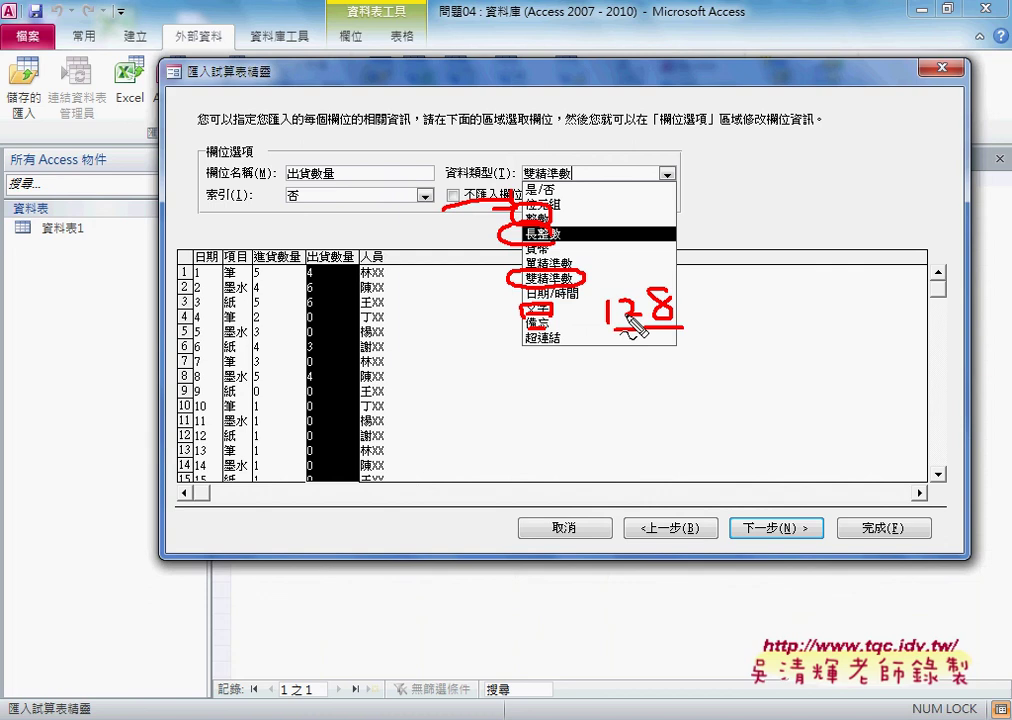
{"action": "key", "text": "Escape"}
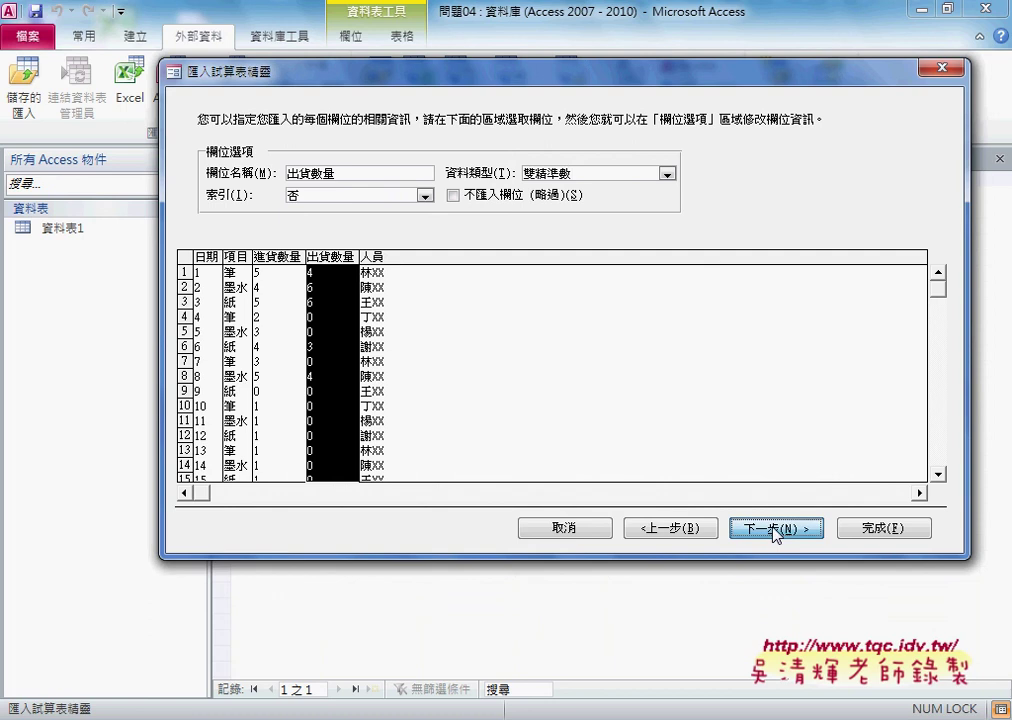
Import with no primary key into table 一月, without saving the import steps.
{"action": "left_click", "coordinate": [775, 529]}
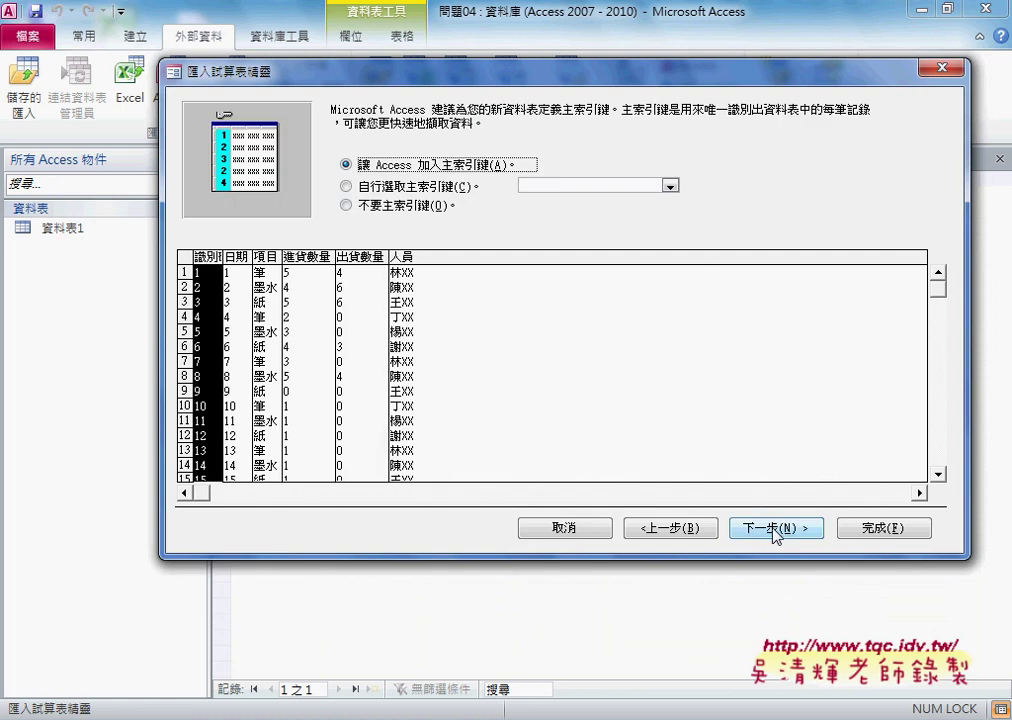
{"action": "left_click", "coordinate": [424, 208]}
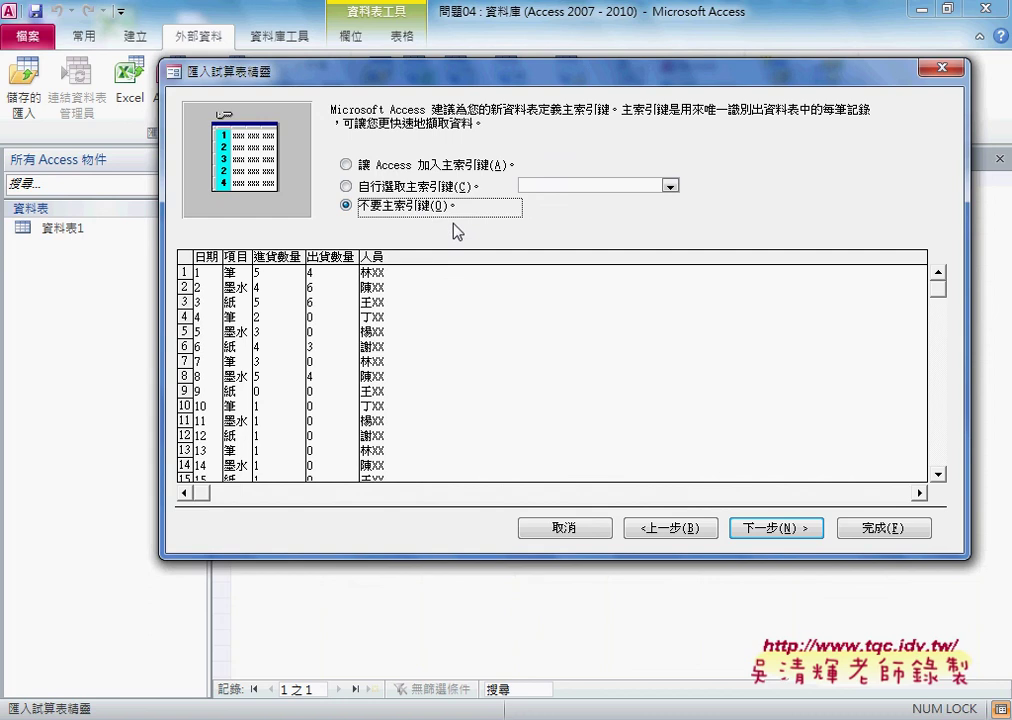
{"action": "left_click", "coordinate": [778, 530]}
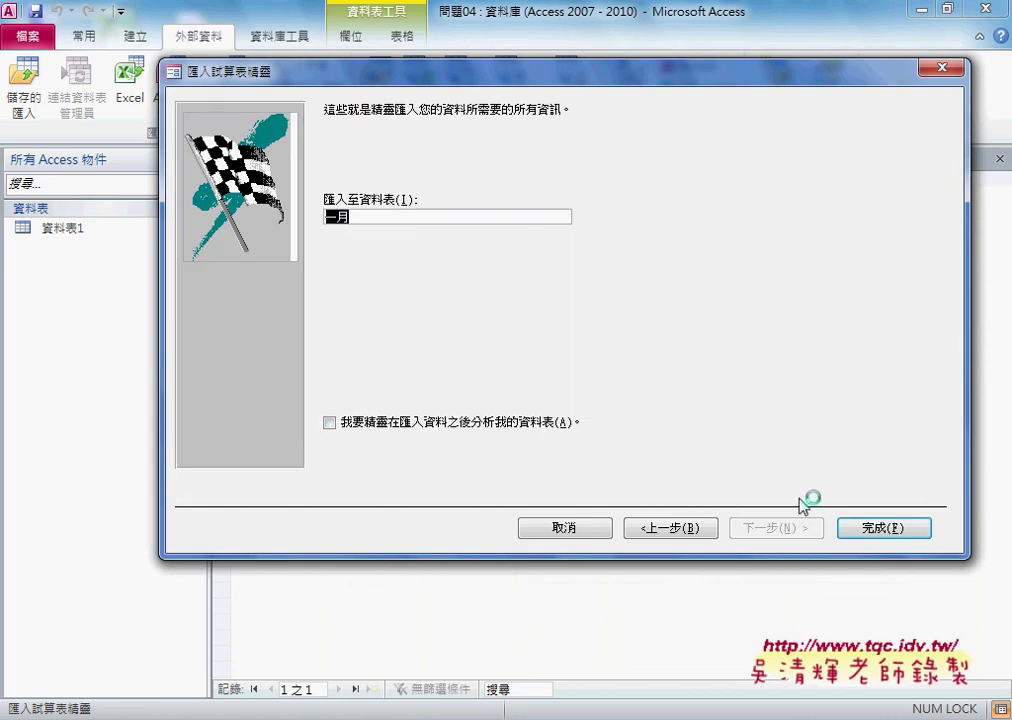
{"action": "left_click", "coordinate": [866, 527]}
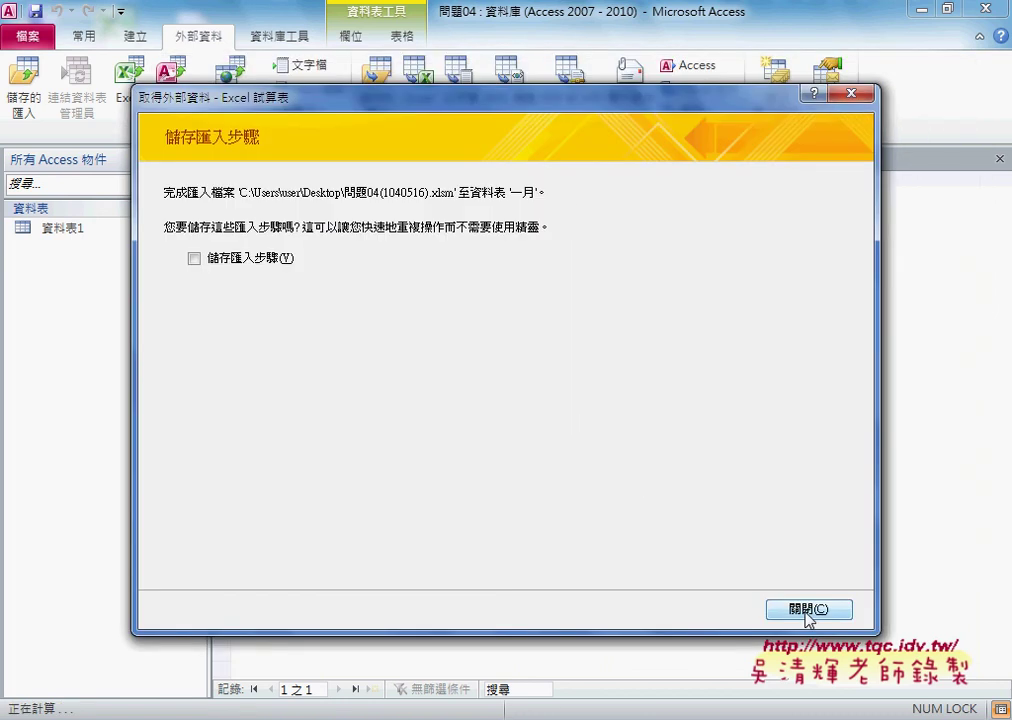
{"action": "left_click", "coordinate": [808, 610]}
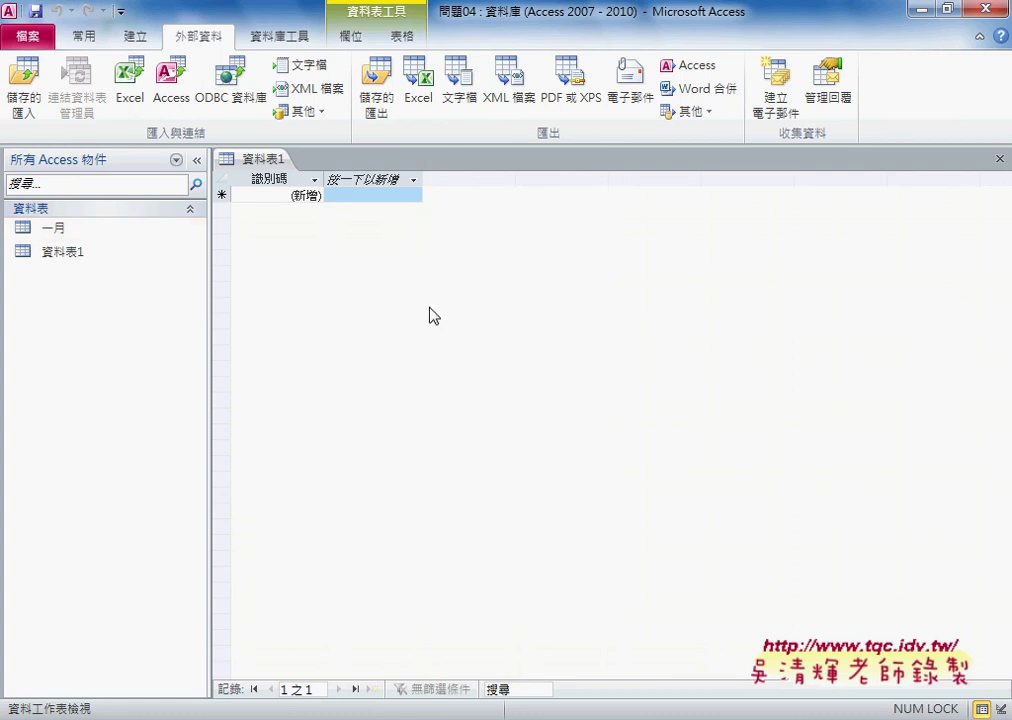
Open the 一月 table to check its 30 records, then switch to the Excel workbook.
{"action": "double_click", "coordinate": [90, 229]}
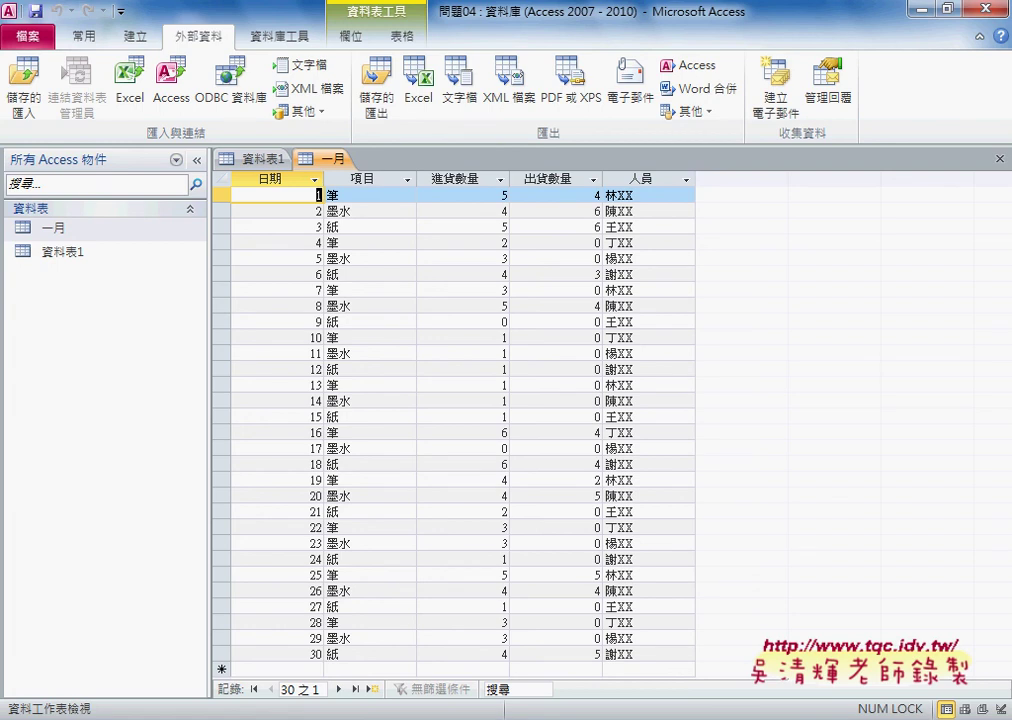
{"action": "mouse_move", "coordinate": [340, 715]}
{"action": "left_click", "coordinate": [130, 624]}
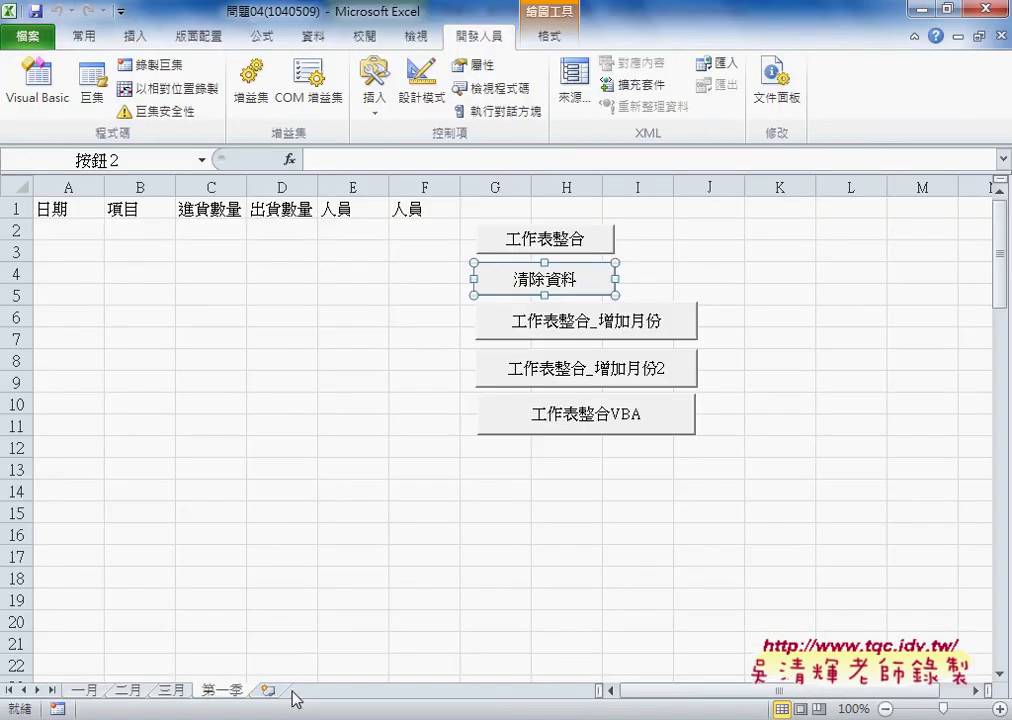
Review the 一月, 二月, 三月 and 第一季 sheets, then switch to the 問題4OK_1030810 workbook.
{"action": "left_click", "coordinate": [82, 690]}
{"action": "left_click", "coordinate": [126, 690]}
{"action": "left_click", "coordinate": [170, 690]}
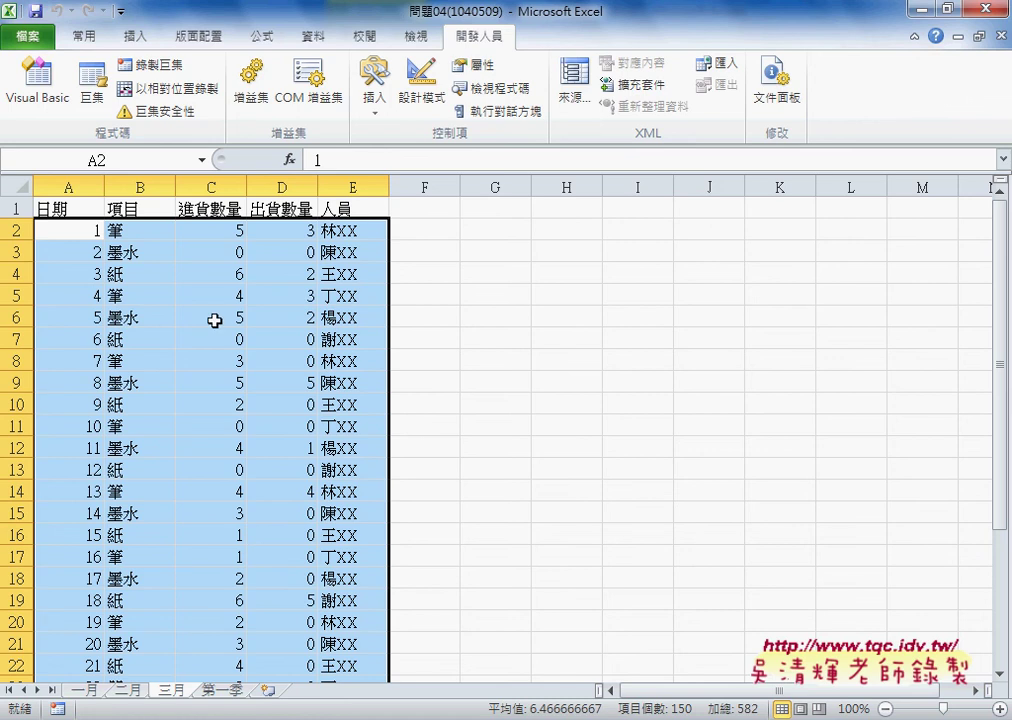
{"action": "left_click", "coordinate": [224, 690]}
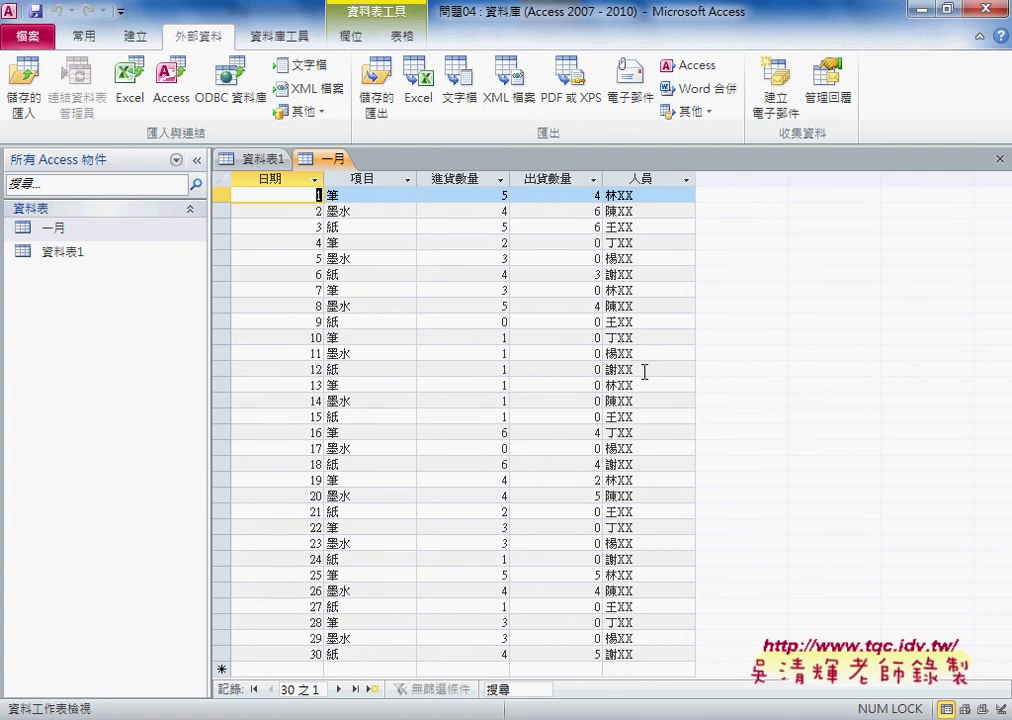
{"action": "key", "text": "alt+Tab"}
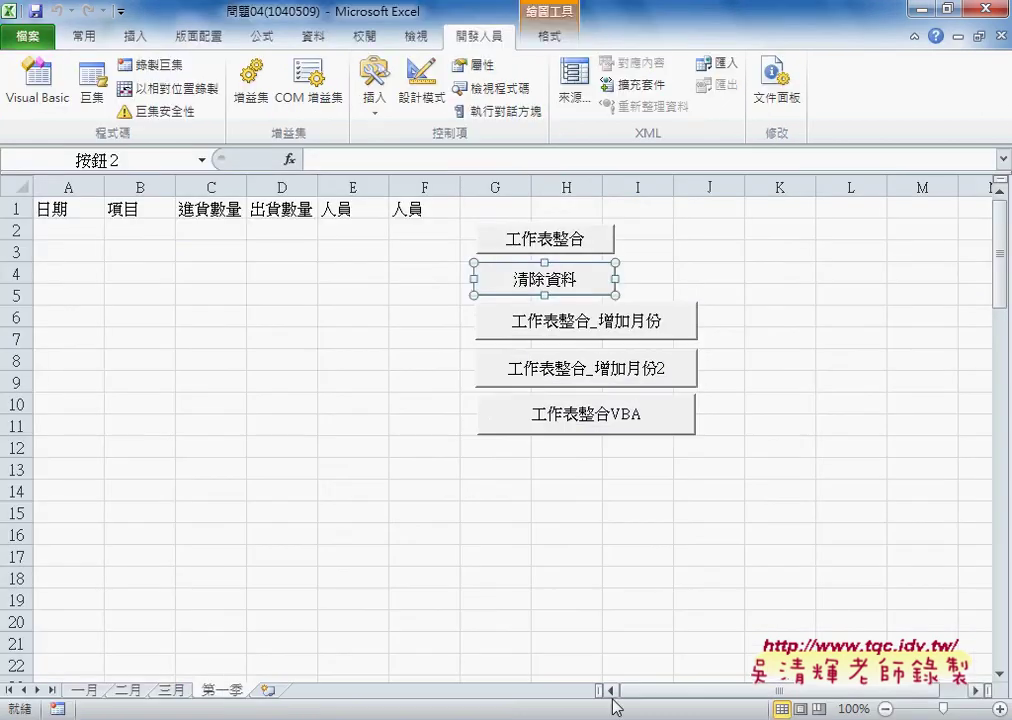
{"action": "key", "text": "alt+Tab"}
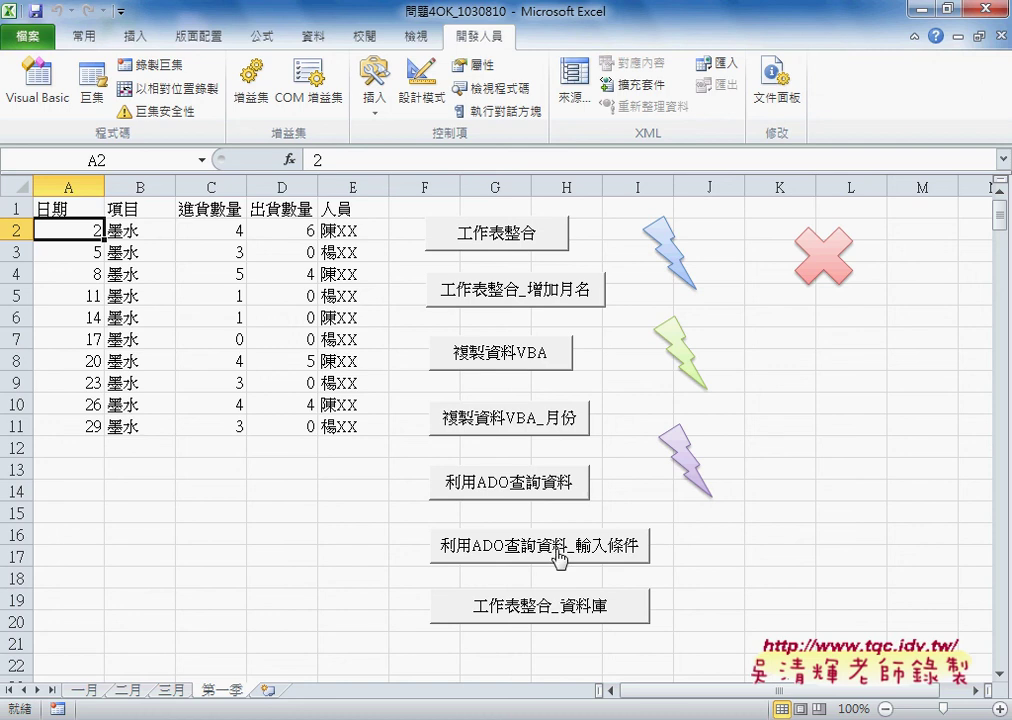
Clear the 第一季 sheet, rerun the ADO query for 墨水, and select the results A2:E11.
{"action": "left_click", "coordinate": [835, 275]}
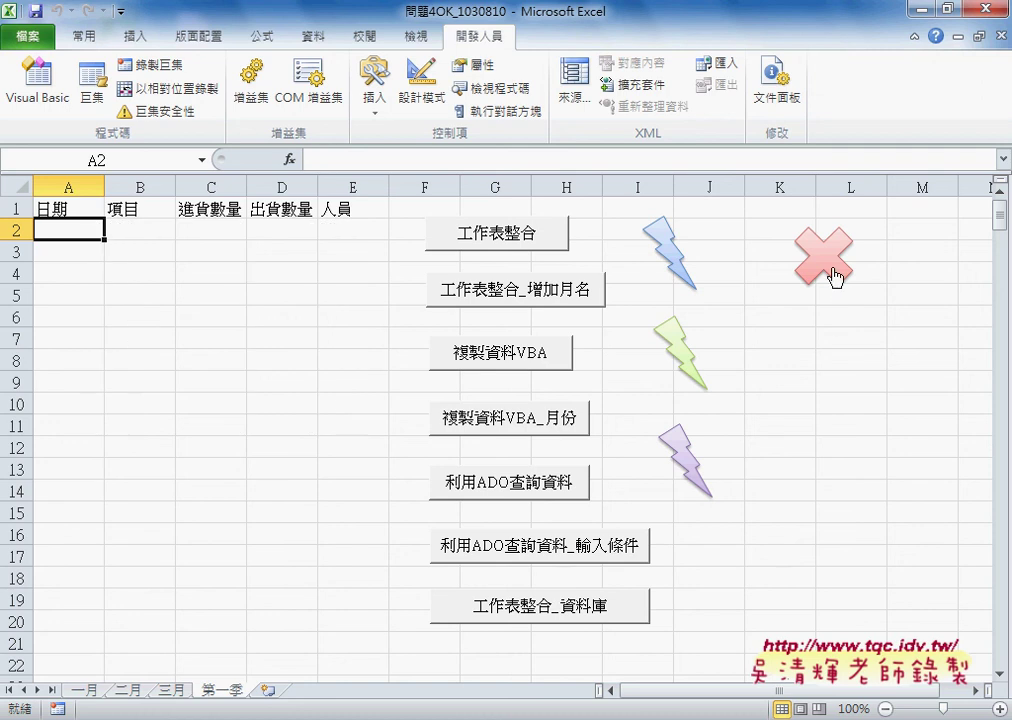
{"action": "left_click", "coordinate": [588, 560]}
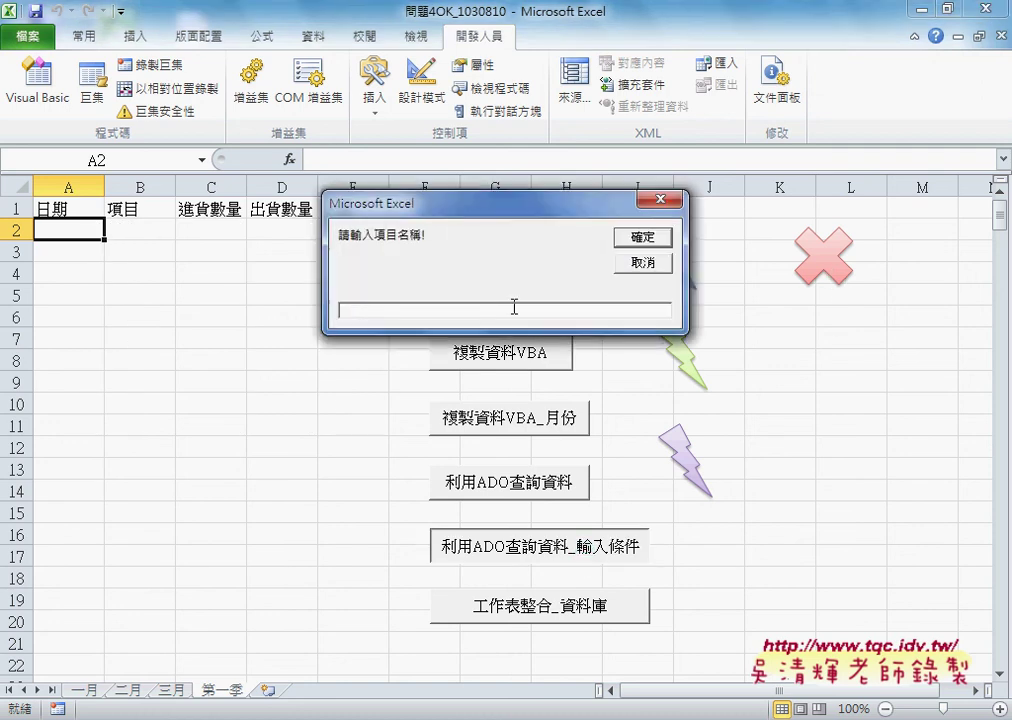
{"action": "type", "text": "ㄇ"}
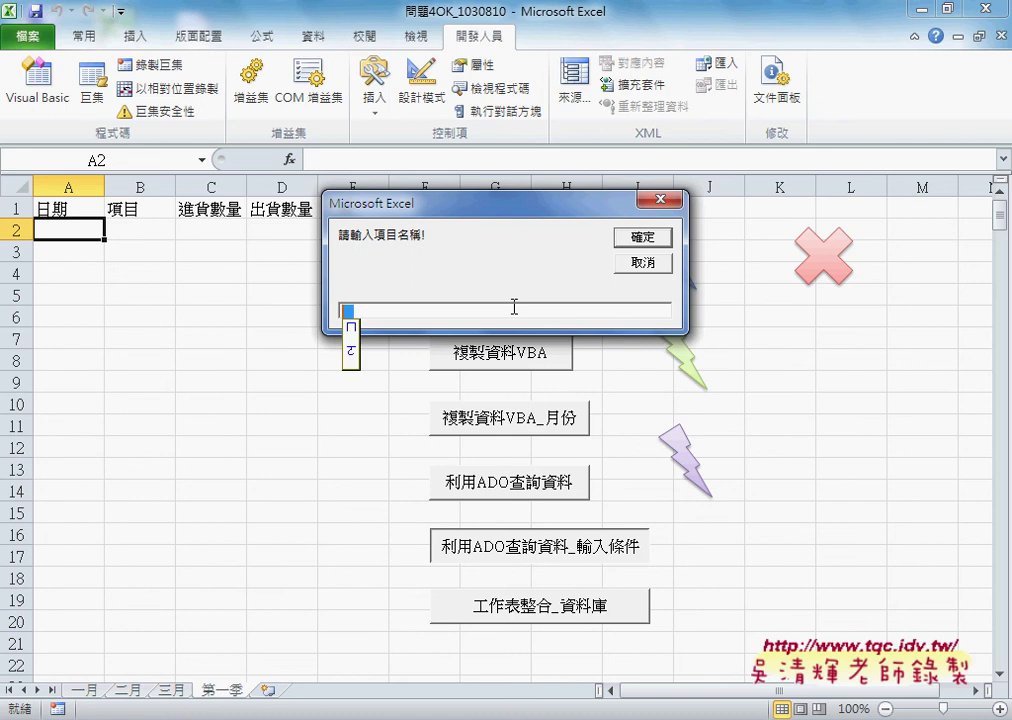
{"action": "type", "text": "末ㄕㄨ"}
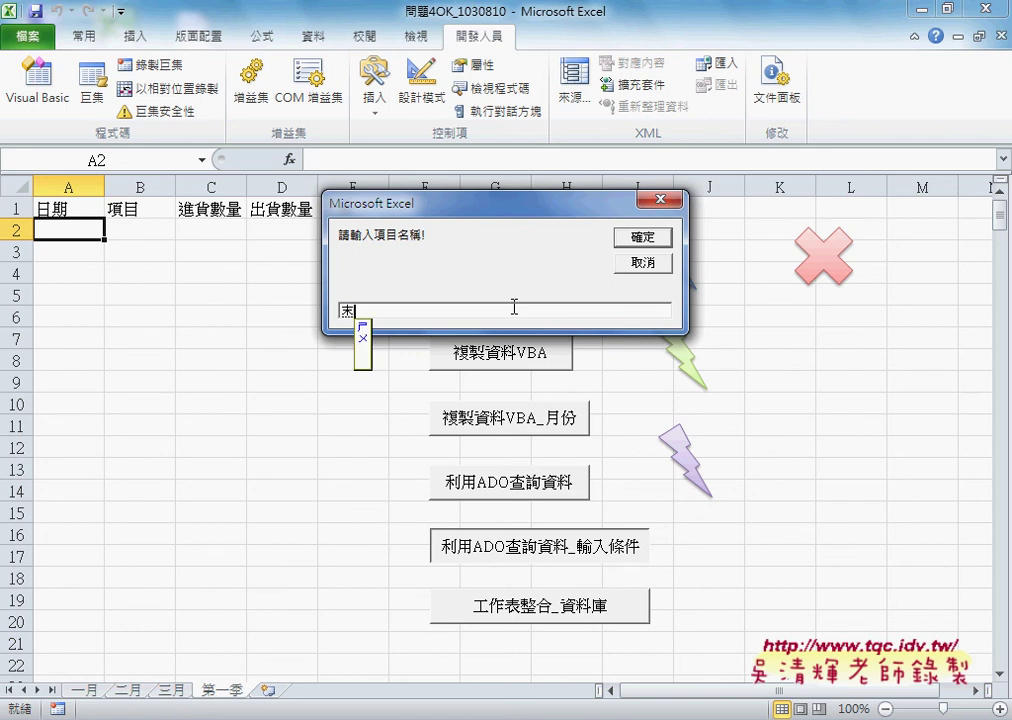
{"action": "key", "text": "BackSpace"}
{"action": "type", "text": "ㄨˇ"}
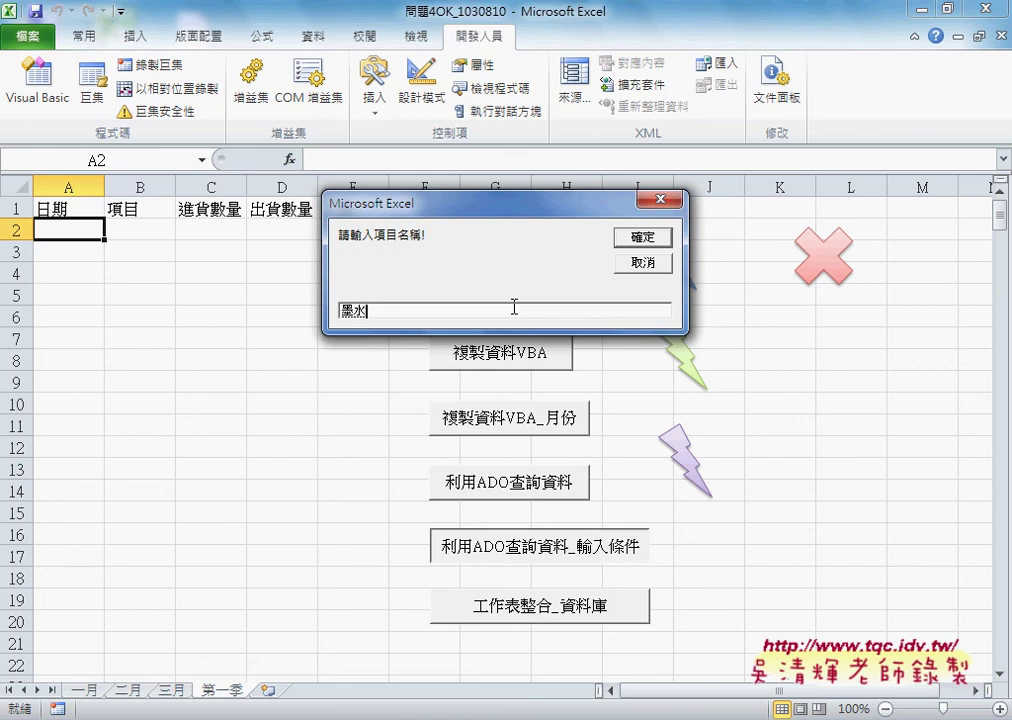
{"action": "key", "text": "Return"}
{"action": "left_click", "coordinate": [648, 237]}
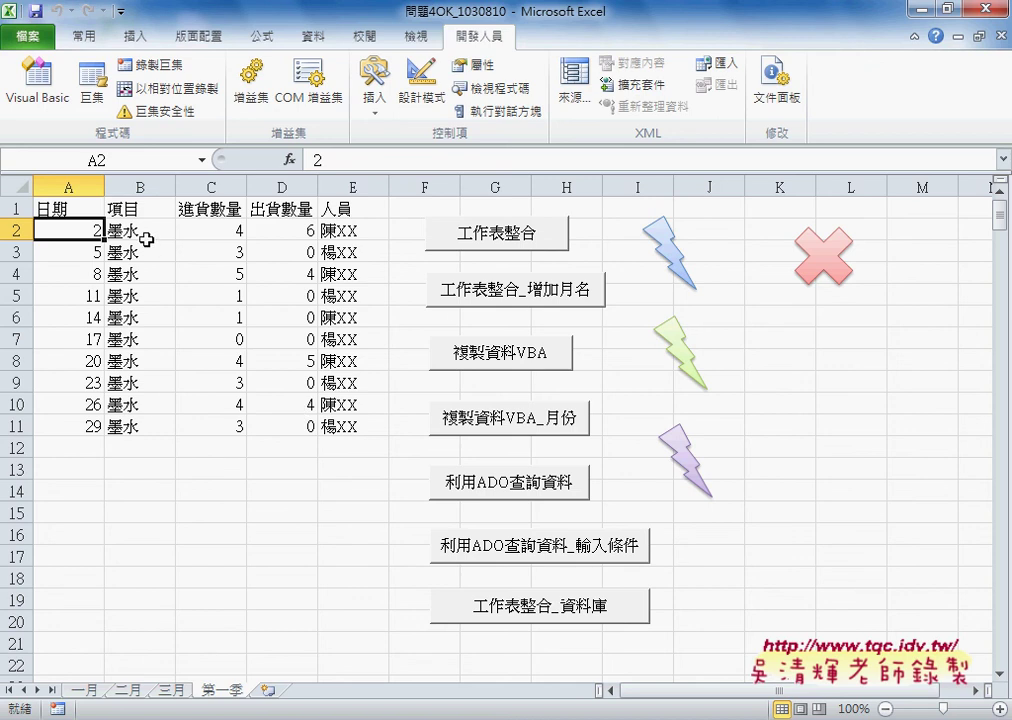
{"action": "left_click_drag", "start_coordinate": [145, 230], "coordinate": [143, 427]}
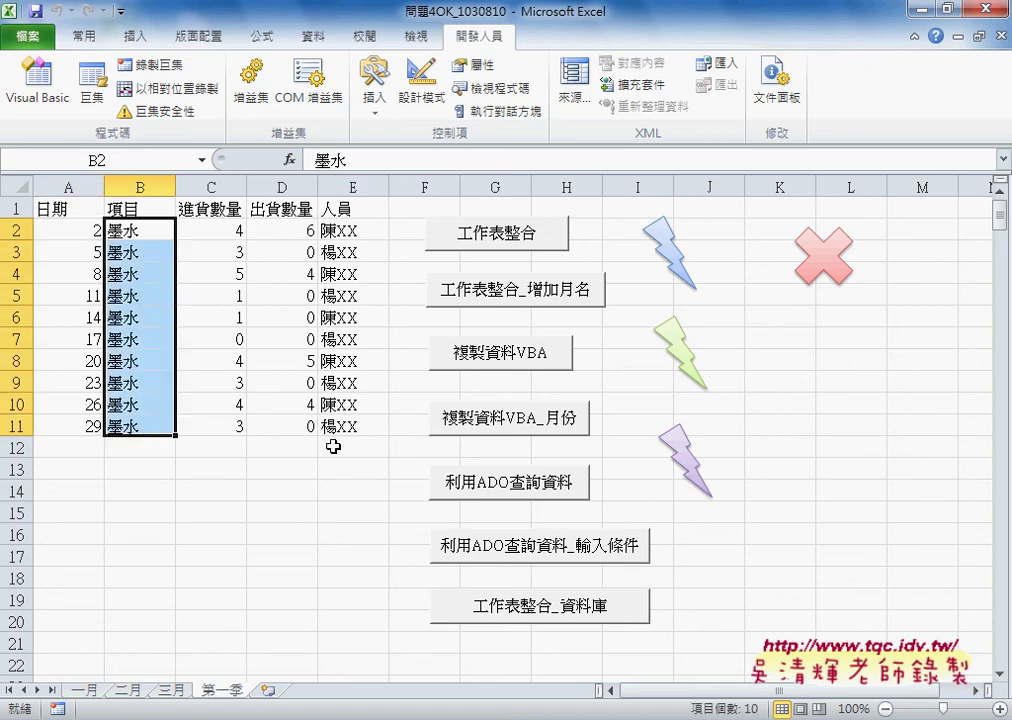
{"action": "left_click_drag", "start_coordinate": [361, 427], "coordinate": [84, 228]}
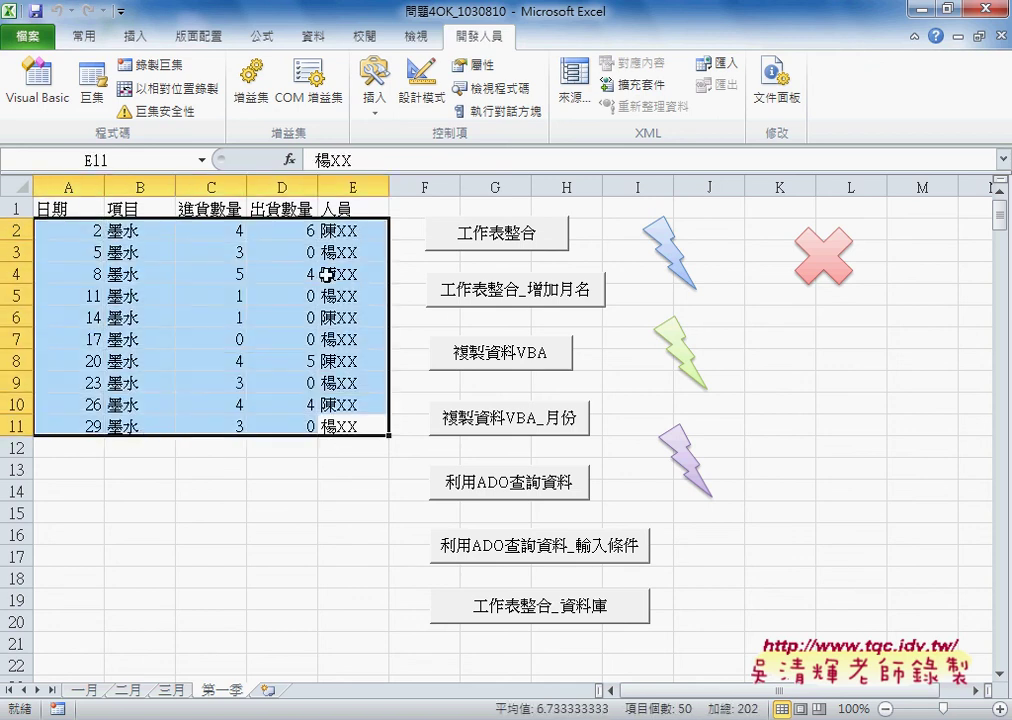